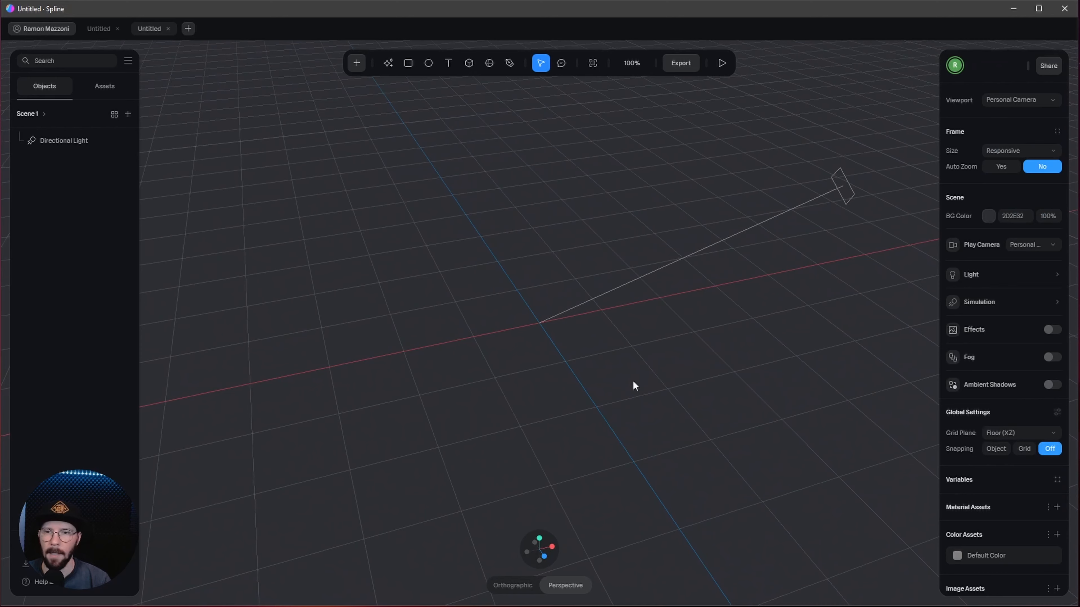
Step: Add a cube primitive near the centre of the scene
{"action": "left_click", "coordinate": [357, 63]}
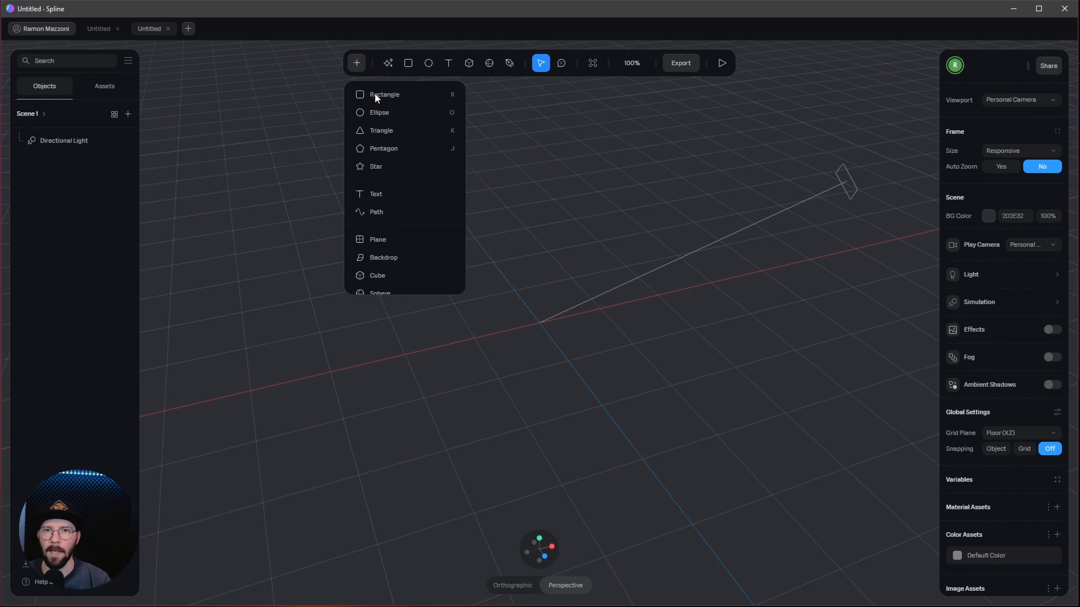
{"action": "scroll", "coordinate": [410, 274], "scroll_direction": "down", "scroll_amount": 2}
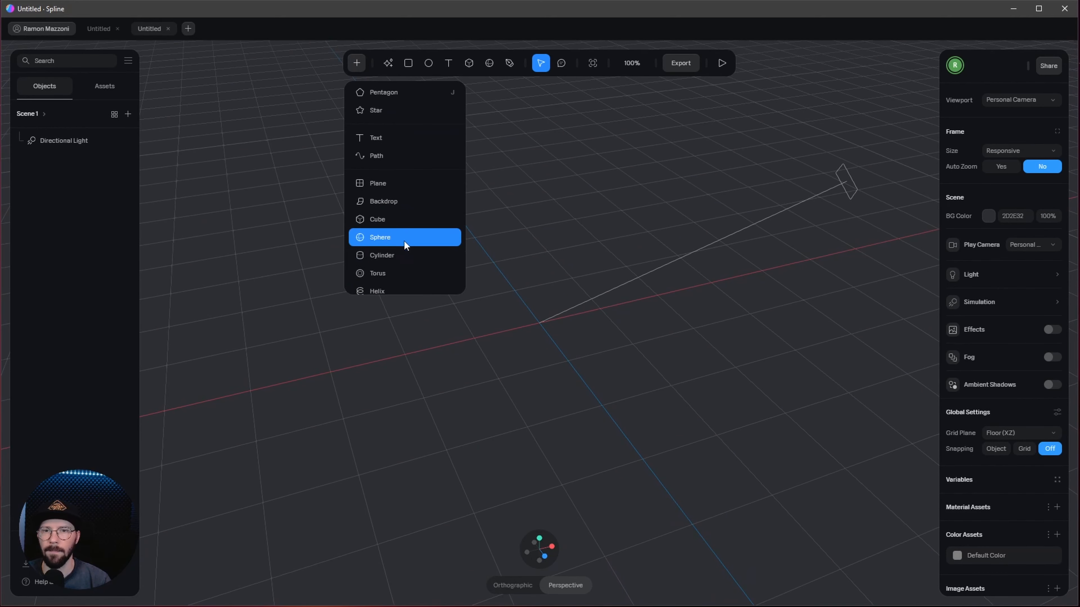
{"action": "left_click", "coordinate": [406, 223]}
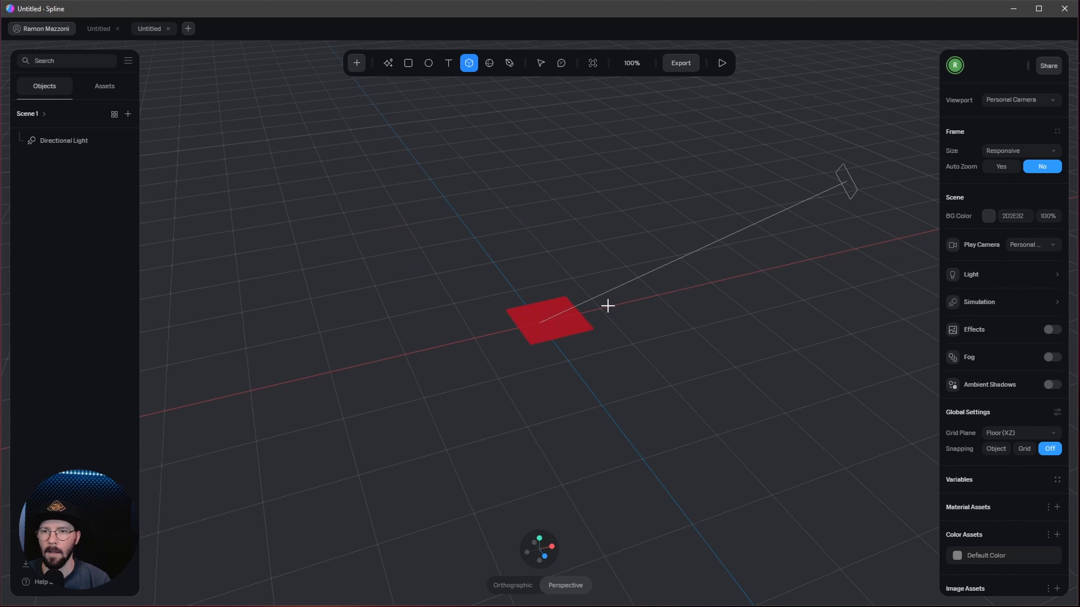
Step: Set the cube's position to X 0, Y 0 and Z 0
{"action": "left_click", "coordinate": [990, 186]}
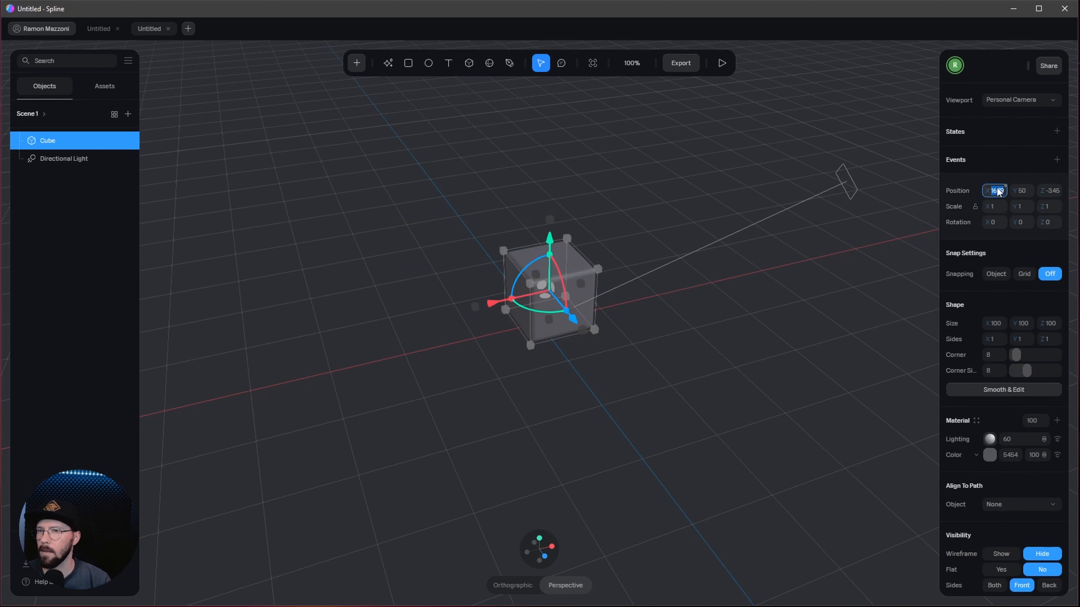
{"action": "type", "text": "0"}
{"action": "key", "text": "Tab"}
{"action": "type", "text": "0"}
{"action": "key", "text": "Return"}
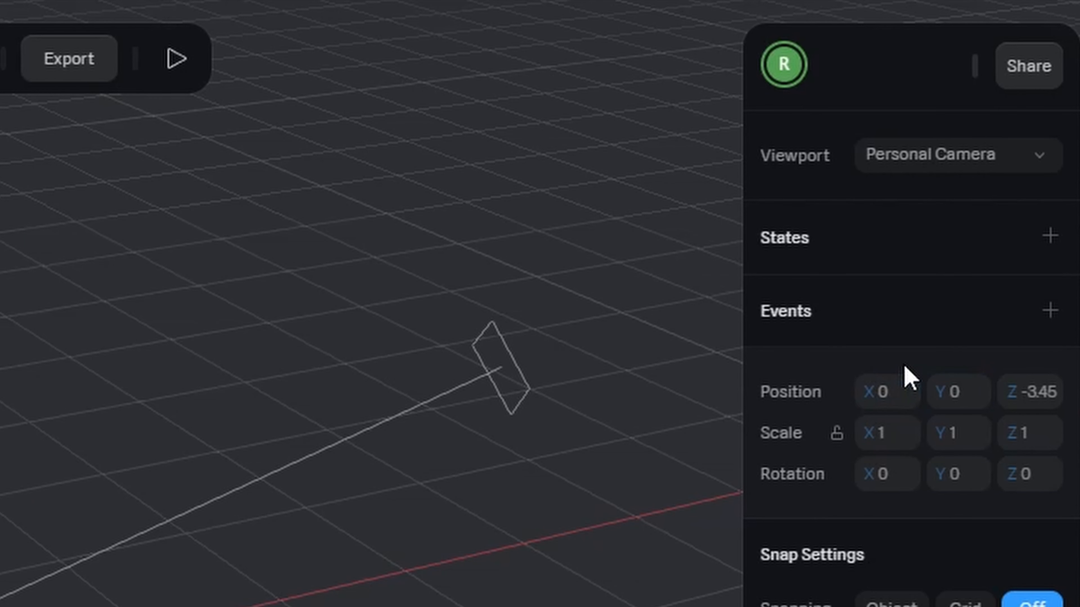
{"action": "key", "text": "Tab"}
{"action": "type", "text": "0"}
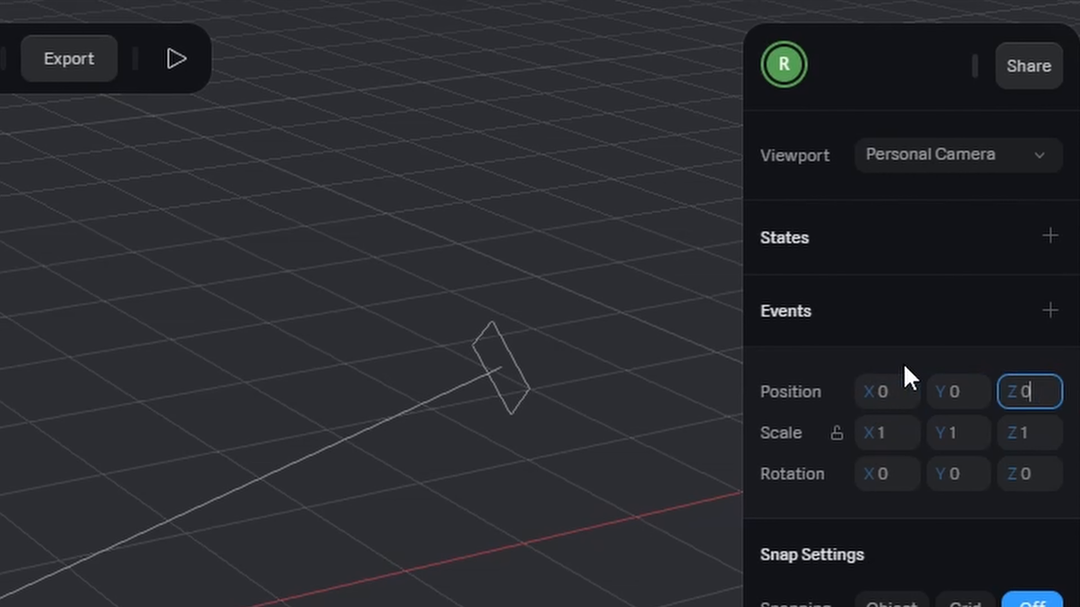
{"action": "key", "text": "Return"}
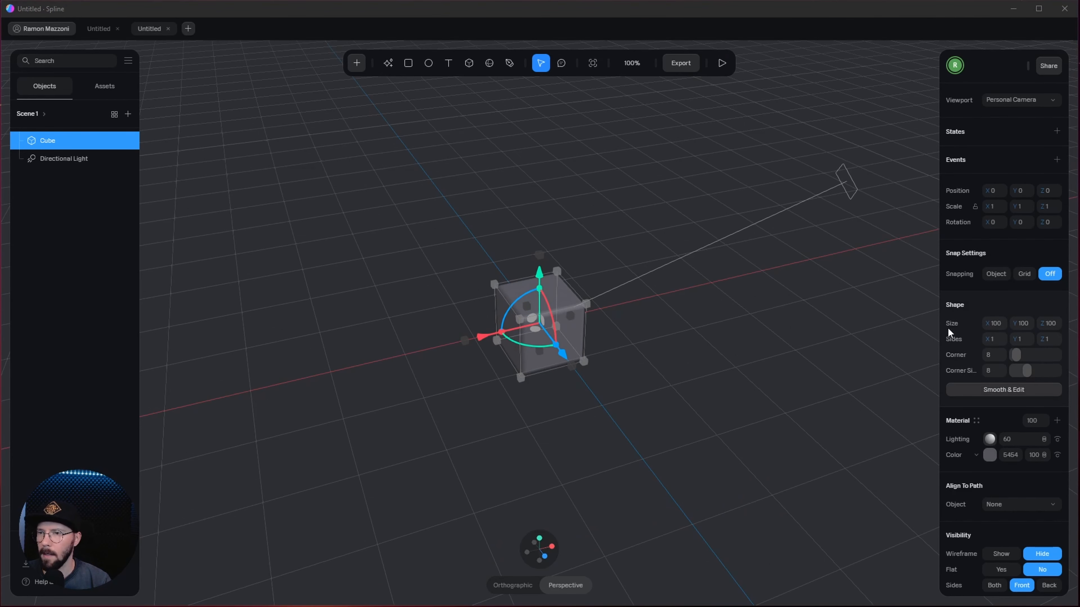
Step: Resize the cube to 190 in Y and 30 in Z, and set its corner radius to 1
{"action": "left_click", "coordinate": [1022, 324]}
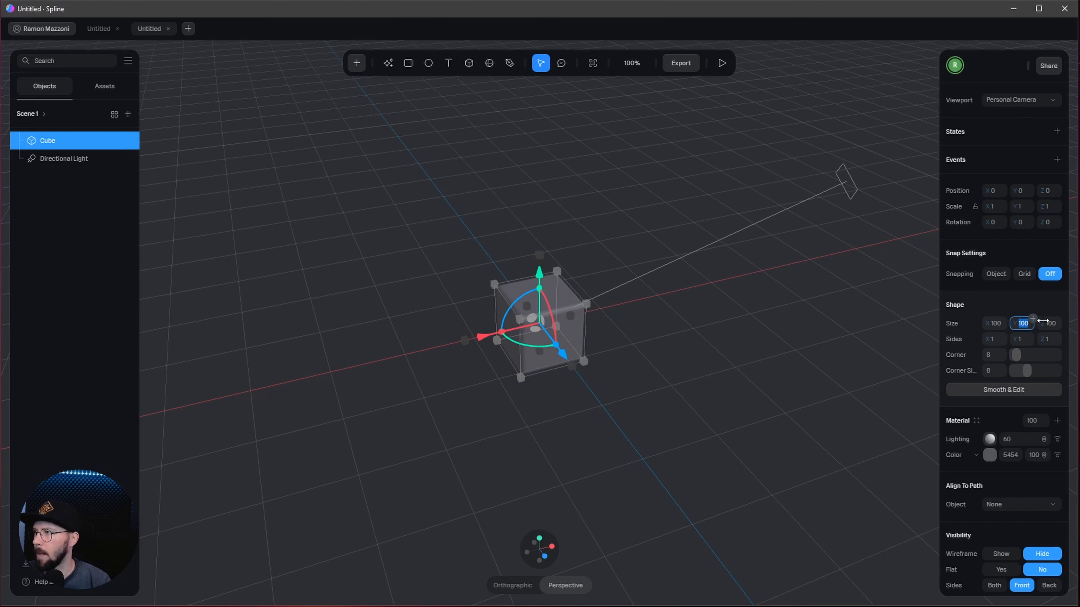
{"action": "type", "text": "190"}
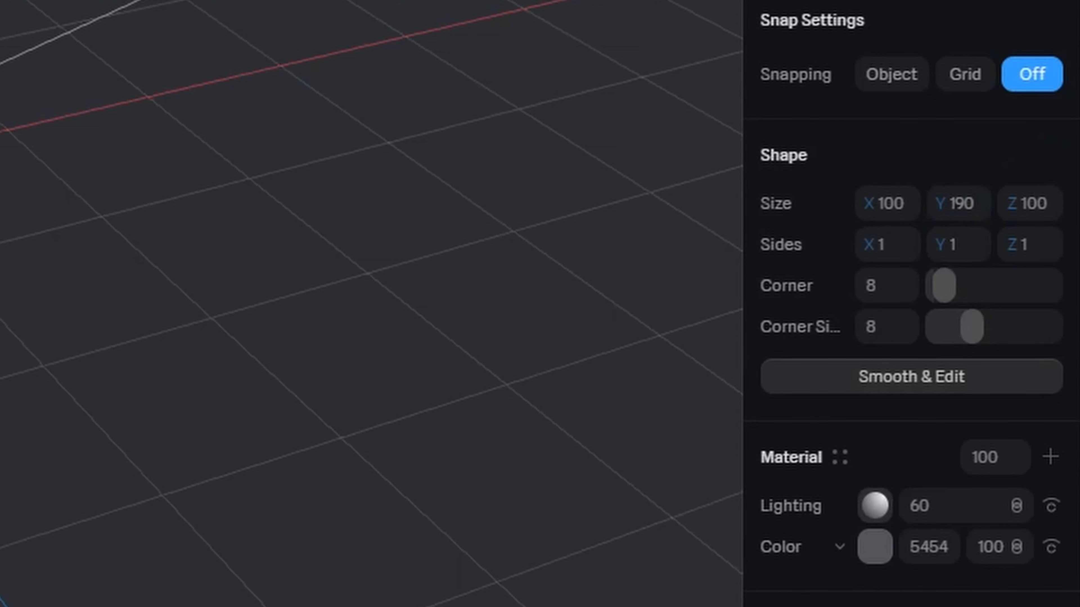
{"action": "key", "text": "Tab"}
{"action": "type", "text": "30"}
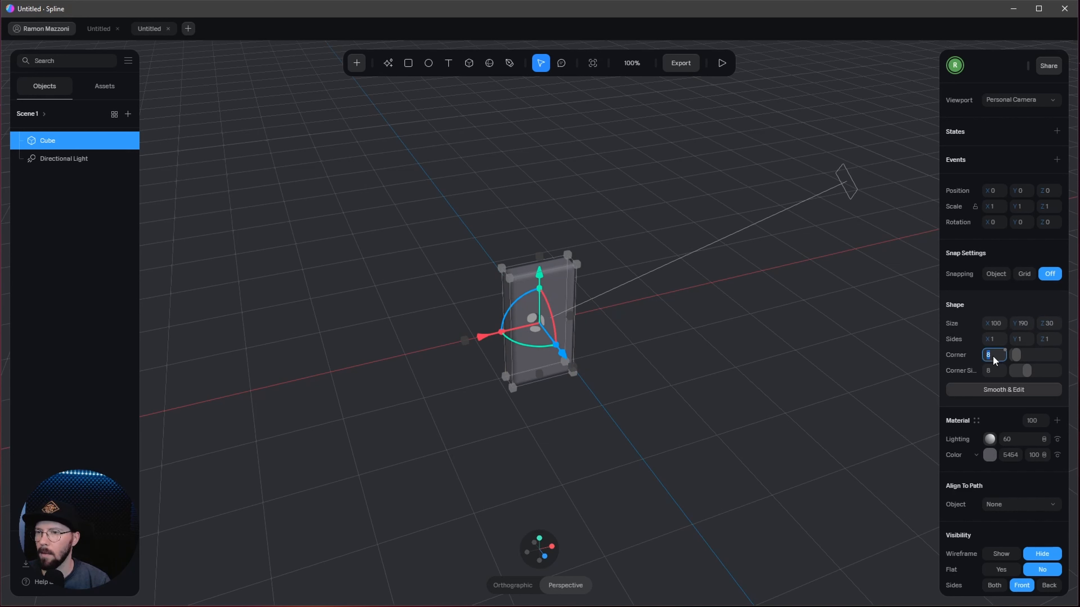
{"action": "type", "text": "1"}
{"action": "key", "text": "Return"}
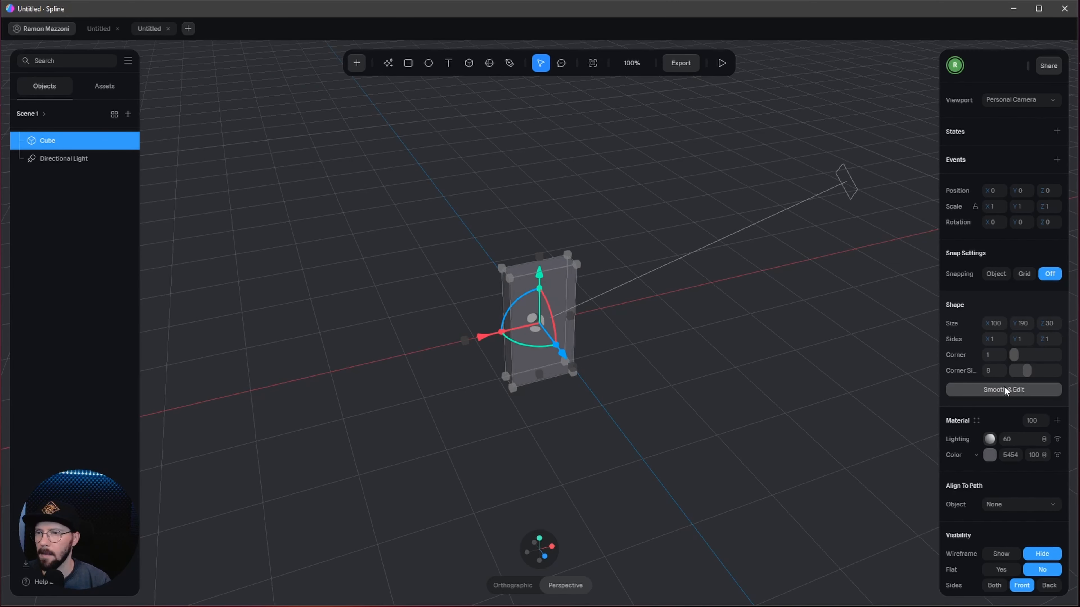
Step: Convert the cube into an editable mesh with a subdivision level of 0
{"action": "left_click", "coordinate": [1011, 389]}
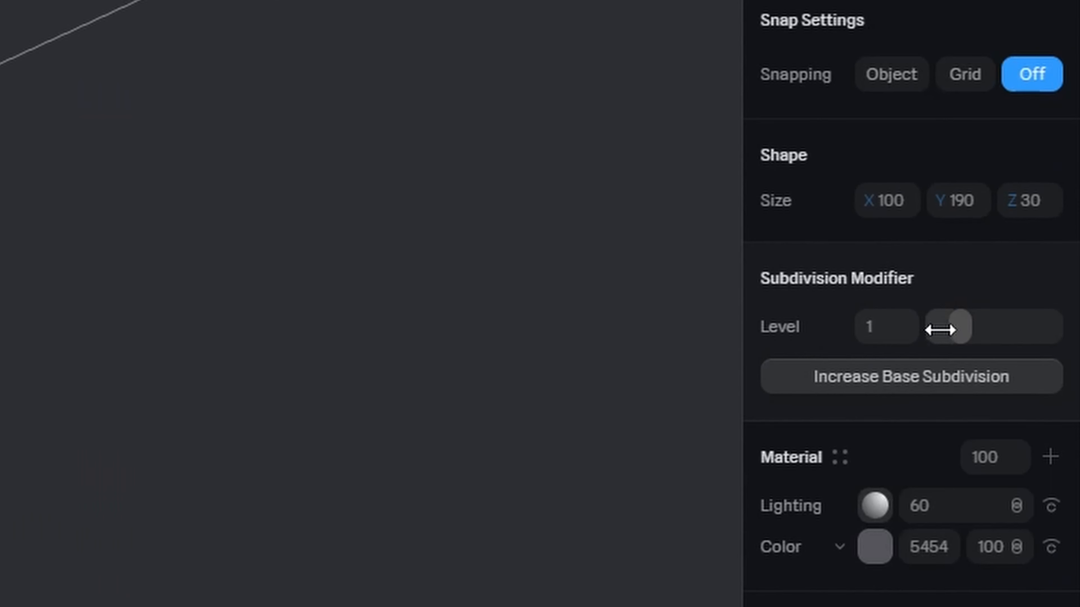
{"action": "left_click_drag", "start_coordinate": [990, 370], "coordinate": [927, 370]}
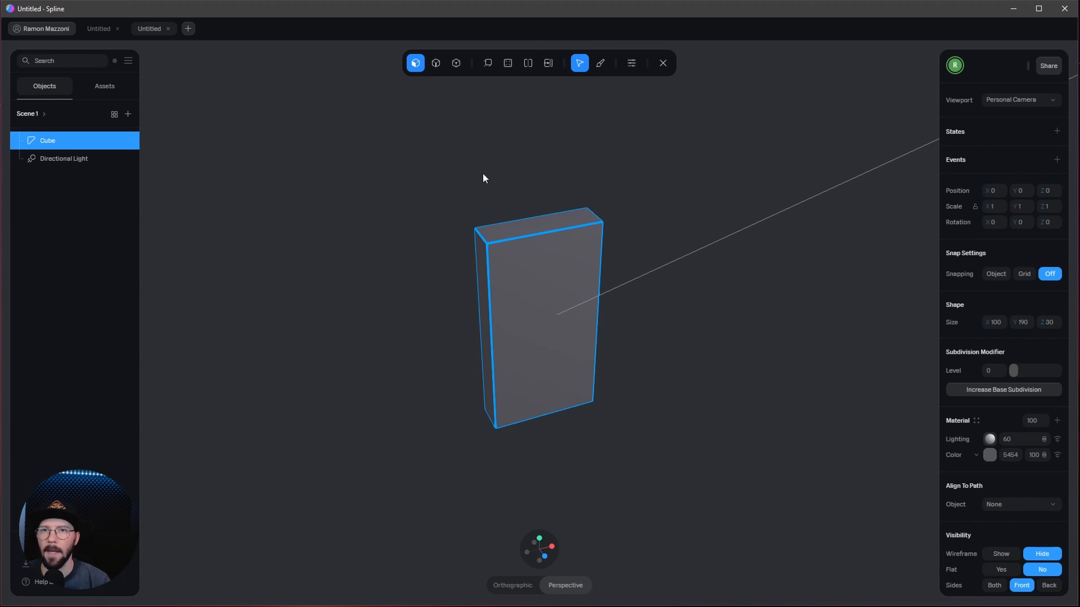
Step: Add one vertical and one horizontal loop cut through the middle of the box
{"action": "left_click", "coordinate": [528, 63]}
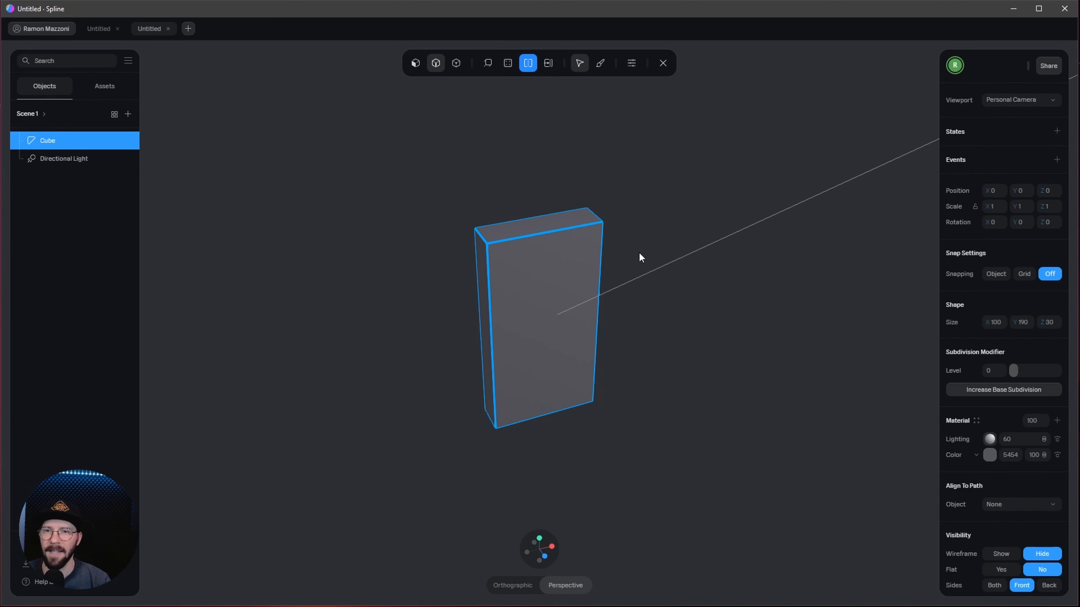
{"action": "left_click", "coordinate": [542, 232]}
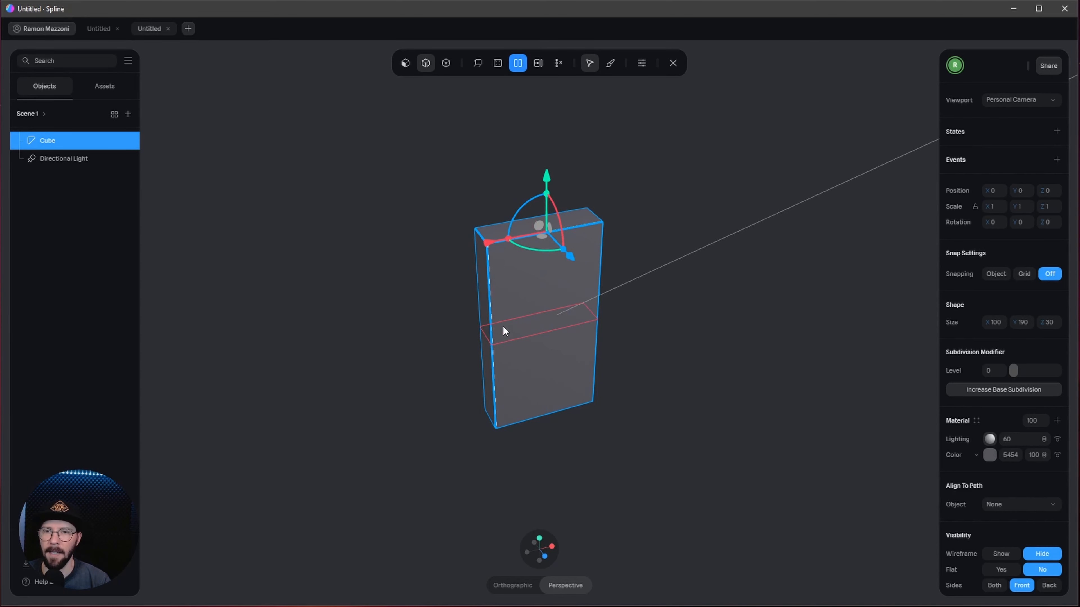
{"action": "left_click", "coordinate": [544, 258]}
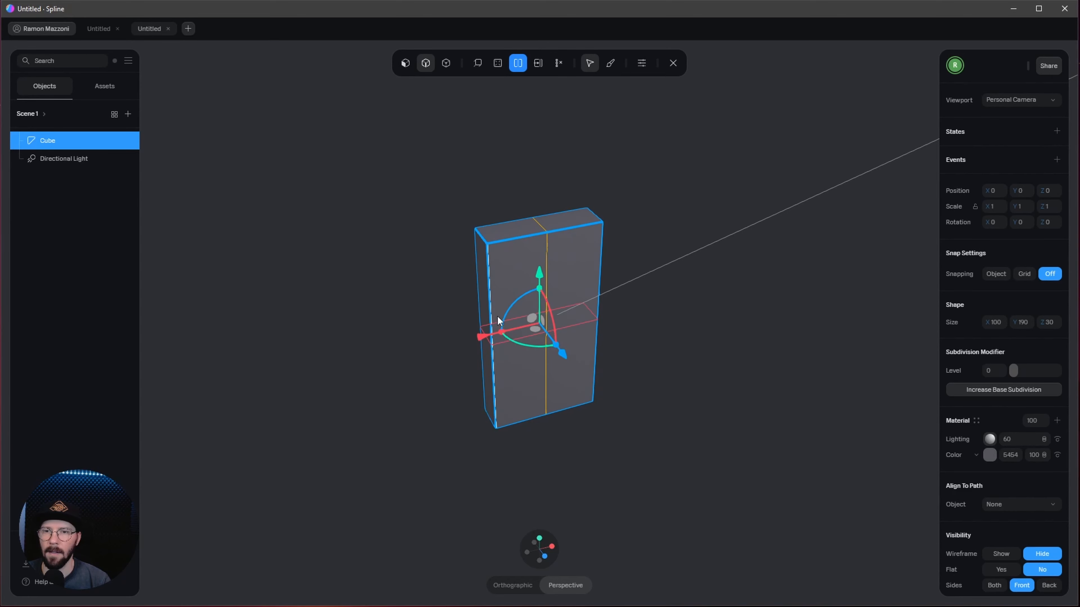
{"action": "left_click", "coordinate": [503, 344]}
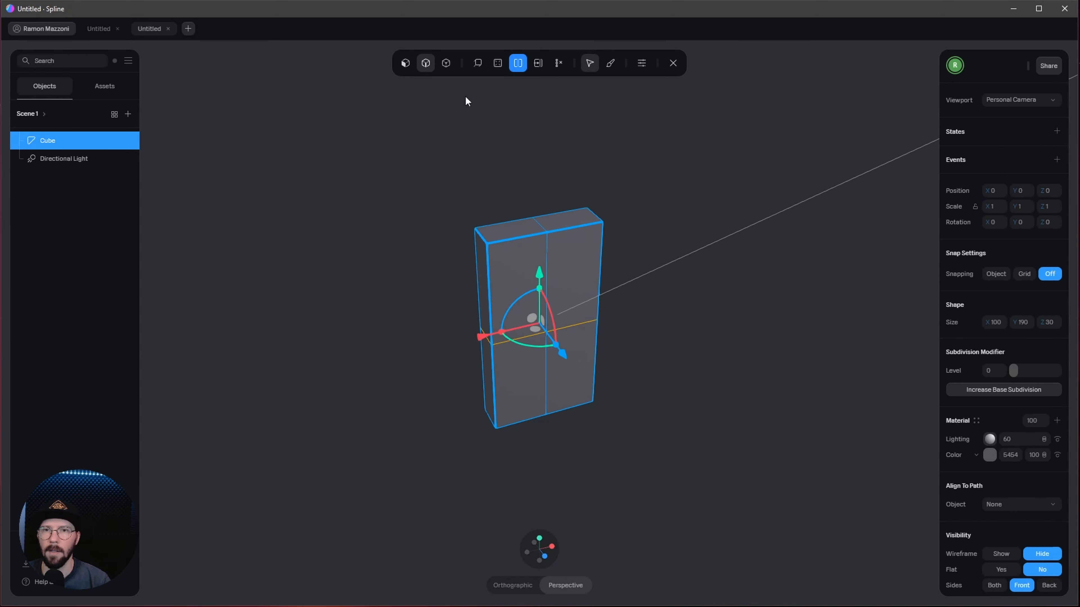
Step: Raise the top centre vertices into a gable peak, making the mesh about 237.5 high
{"action": "left_click", "coordinate": [449, 62]}
{"action": "left_click_drag", "start_coordinate": [513, 187], "coordinate": [555, 246]}
{"action": "right_click_drag", "start_coordinate": [735, 260], "coordinate": [667, 255]}
{"action": "left_click_drag", "start_coordinate": [540, 168], "coordinate": [542, 107]}
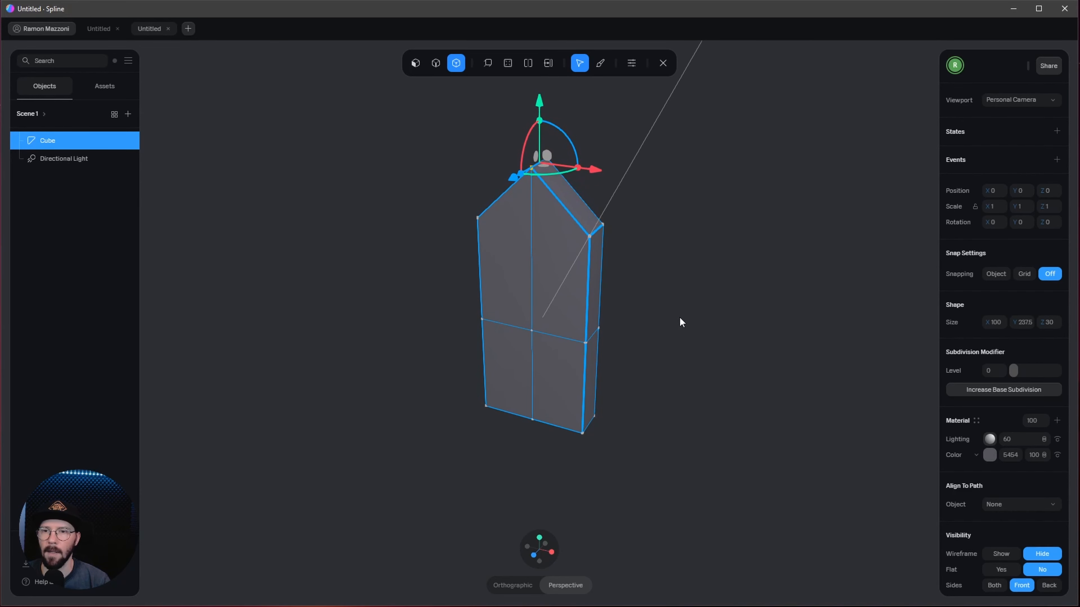
Step: Move the middle horizontal row of vertices up to just below the gable's lower corners
{"action": "left_click_drag", "start_coordinate": [681, 320], "coordinate": [697, 321], "text": "alt"}
{"action": "left_click_drag", "start_coordinate": [432, 278], "coordinate": [707, 363]}
{"action": "left_click_drag", "start_coordinate": [703, 370], "coordinate": [571, 370], "text": "alt"}
{"action": "left_click_drag", "start_coordinate": [417, 371], "coordinate": [759, 378], "text": "alt"}
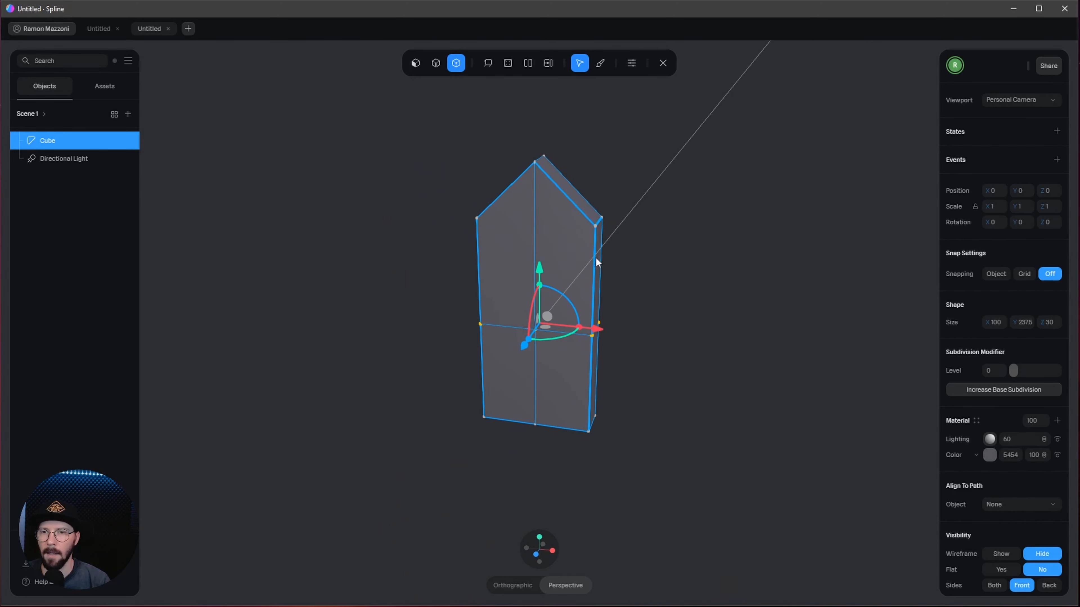
{"action": "left_click_drag", "start_coordinate": [542, 271], "coordinate": [545, 194]}
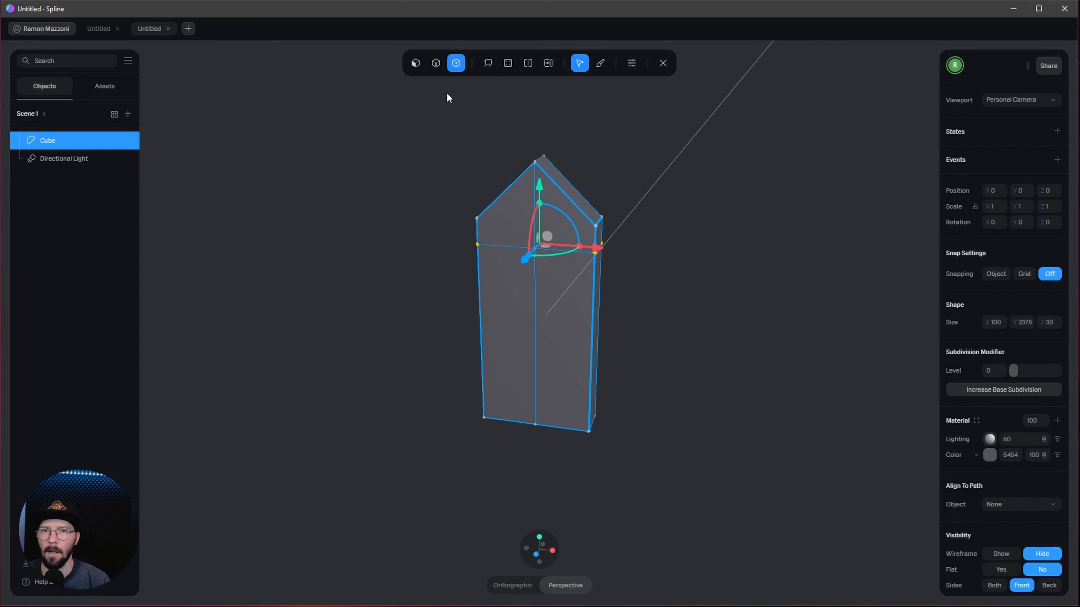
Step: Inset the gable's front faces and the front faces below them as two separate panels with a narrow border
{"action": "left_click", "coordinate": [417, 65]}
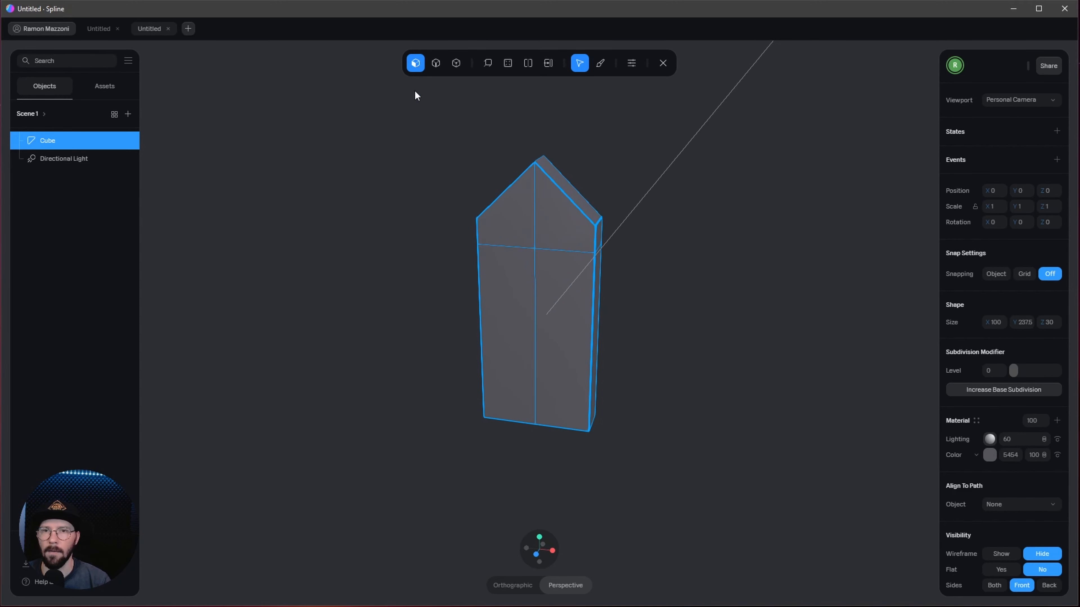
{"action": "left_click_drag", "start_coordinate": [335, 319], "coordinate": [387, 319], "text": "alt"}
{"action": "left_click", "coordinate": [526, 236]}
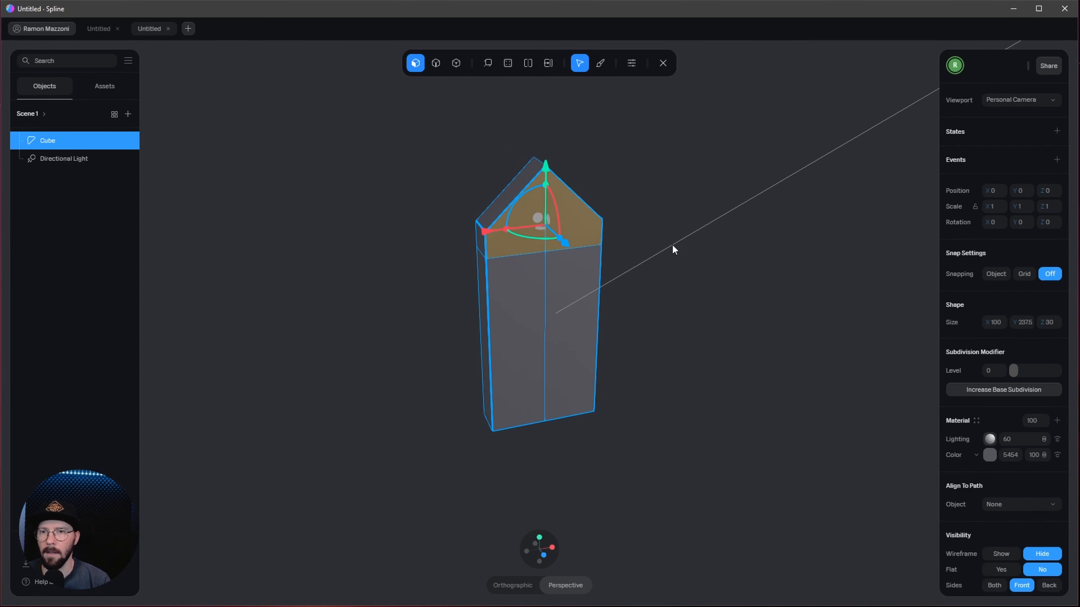
{"action": "left_click_drag", "start_coordinate": [672, 245], "coordinate": [631, 248], "text": "alt"}
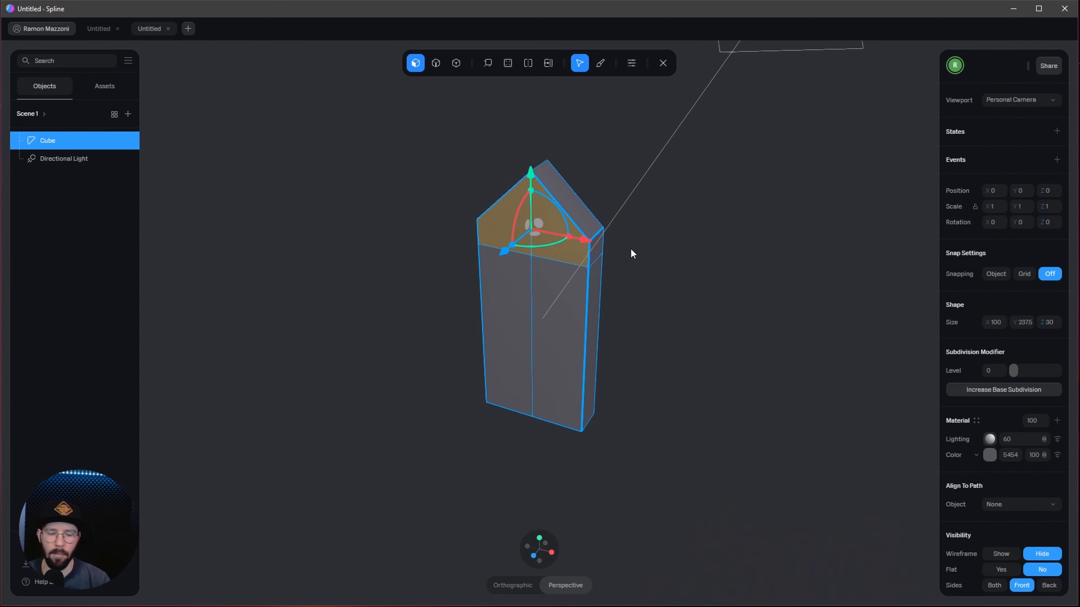
{"action": "left_click", "coordinate": [508, 63]}
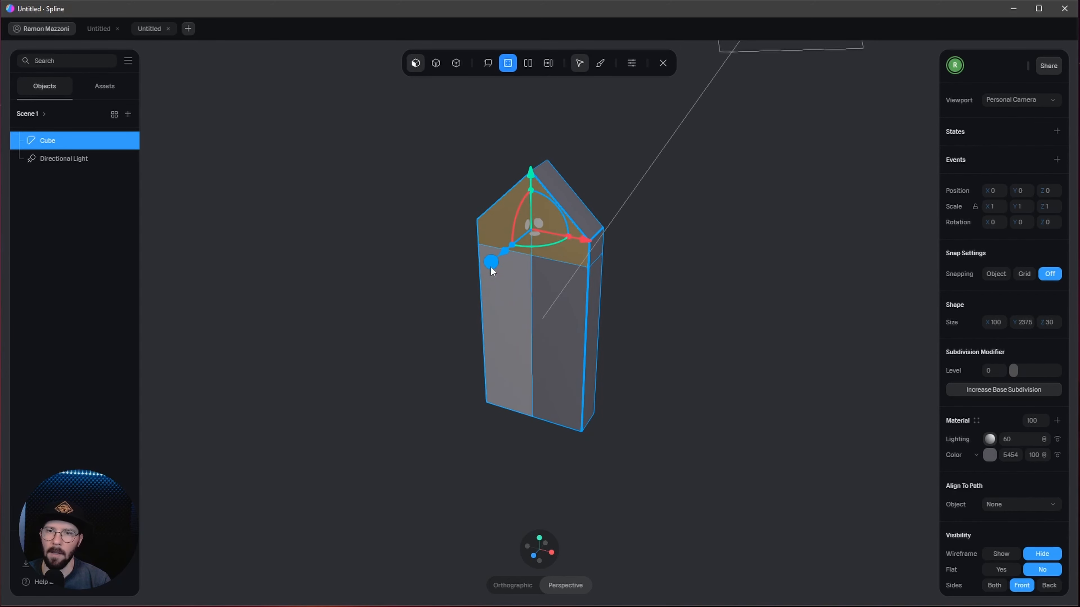
{"action": "left_click_drag", "start_coordinate": [489, 264], "coordinate": [503, 260]}
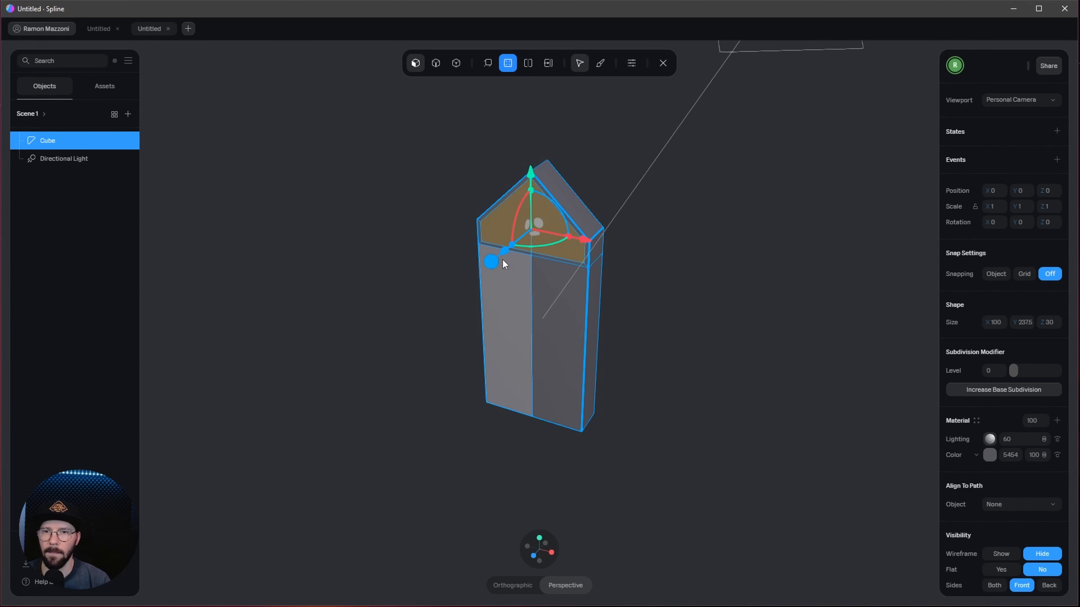
{"action": "left_click", "coordinate": [557, 329]}
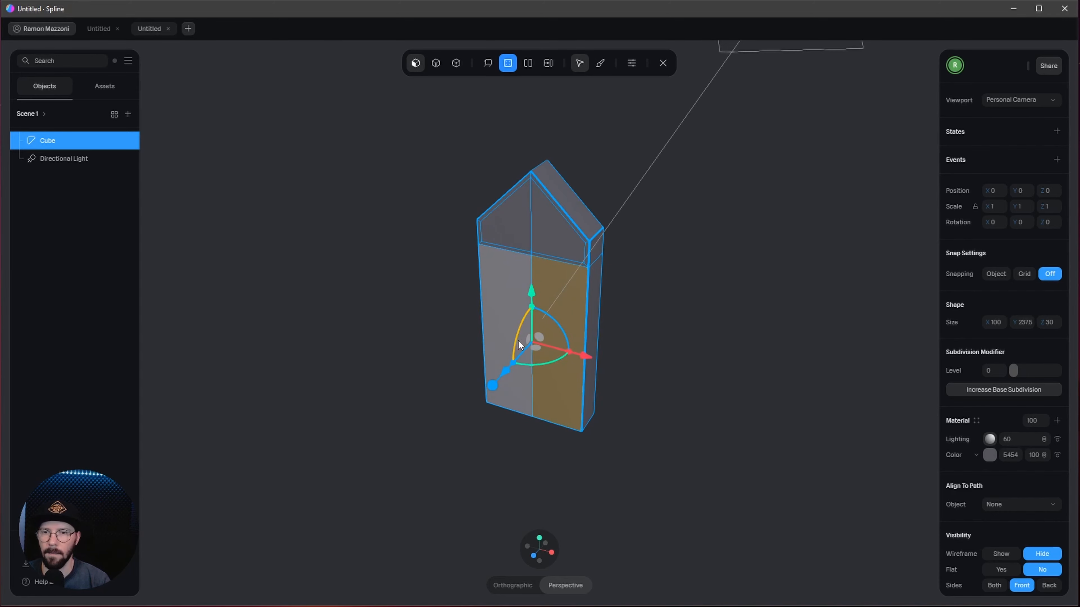
{"action": "left_click", "coordinate": [494, 387], "text": "shift"}
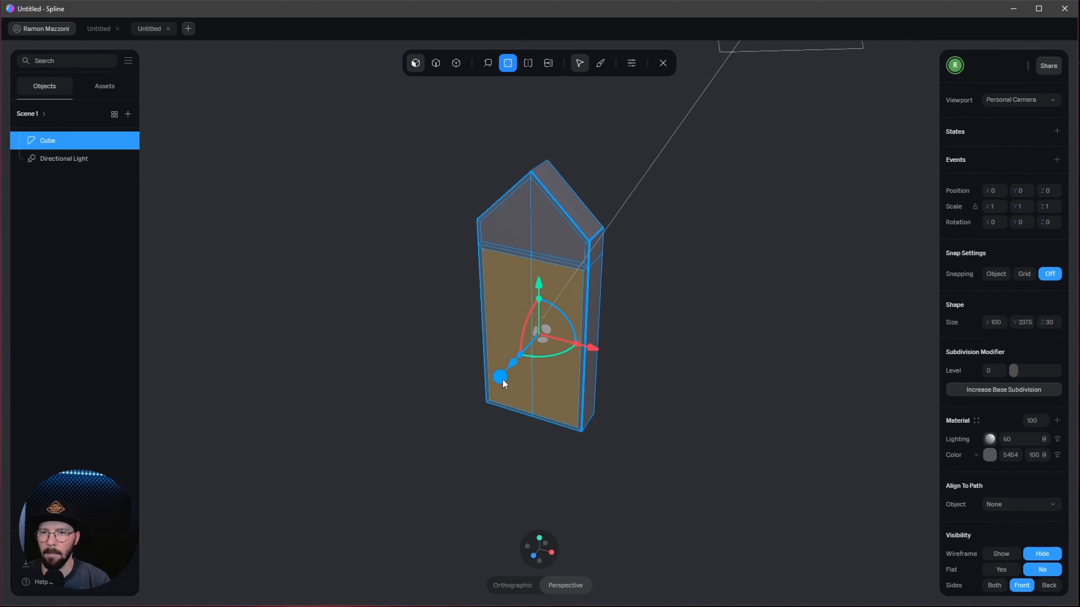
Step: Extrude all the inset front faces slightly inward and leave mesh editing
{"action": "left_click_drag", "start_coordinate": [644, 385], "coordinate": [689, 362]}
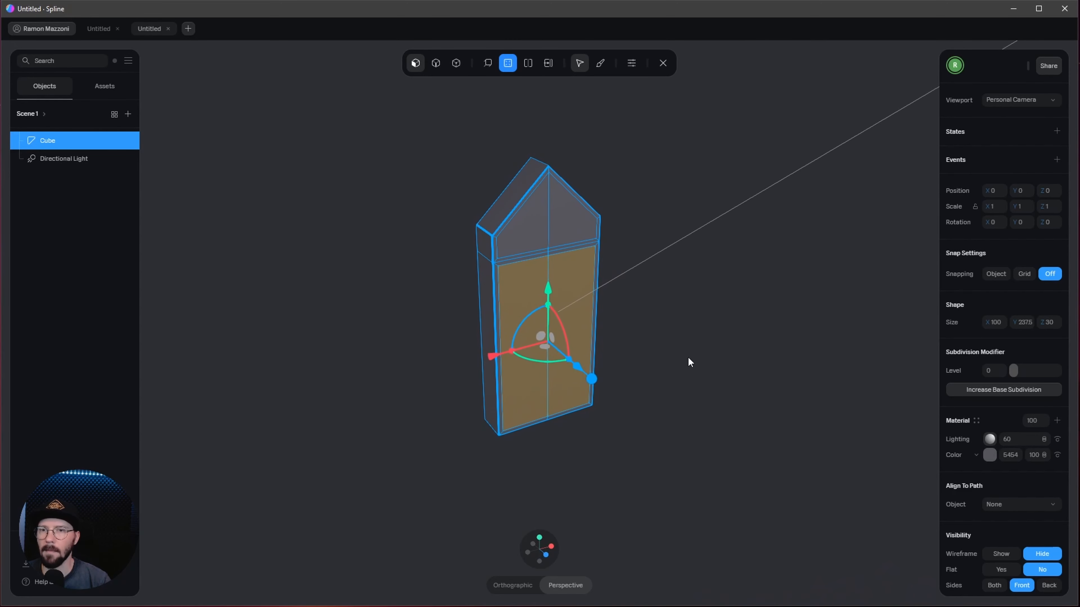
{"action": "left_click", "coordinate": [527, 235], "text": "shift"}
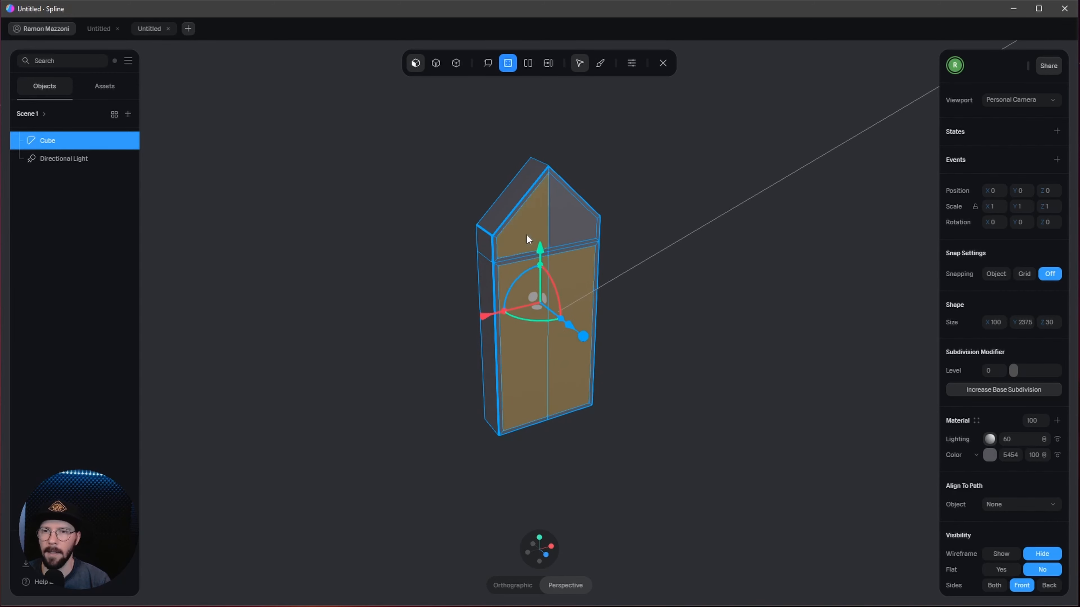
{"action": "left_click", "coordinate": [575, 233], "text": "shift"}
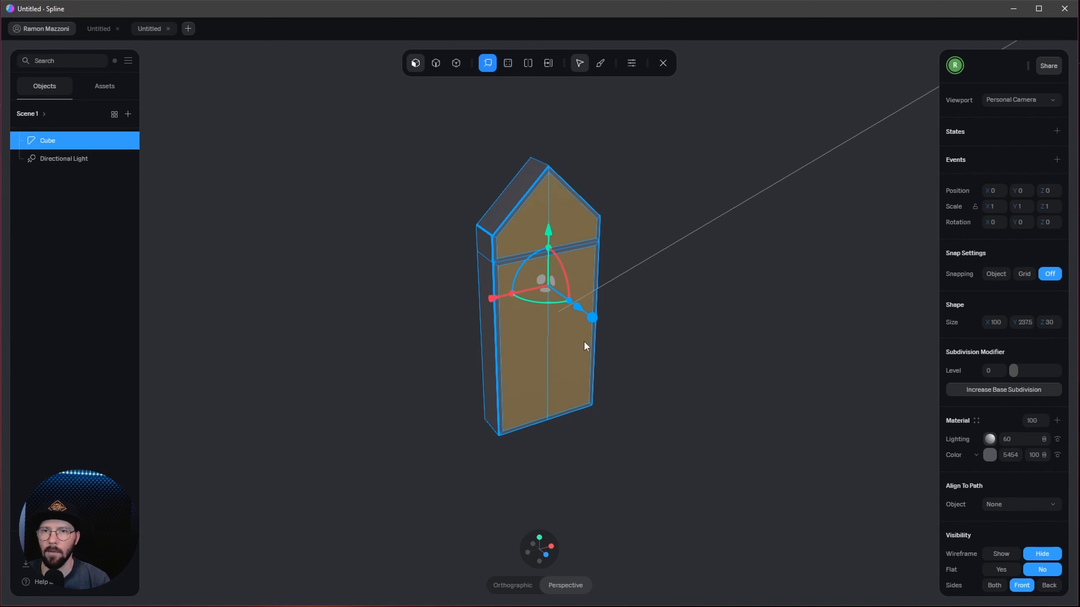
{"action": "left_click_drag", "start_coordinate": [593, 319], "coordinate": [590, 322]}
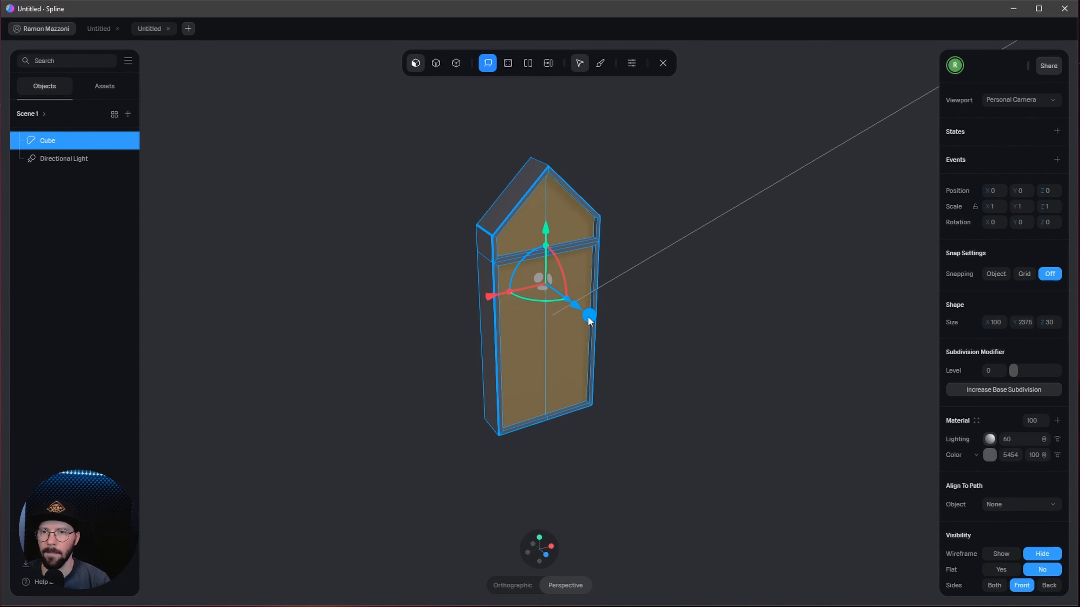
{"action": "left_click", "coordinate": [663, 63]}
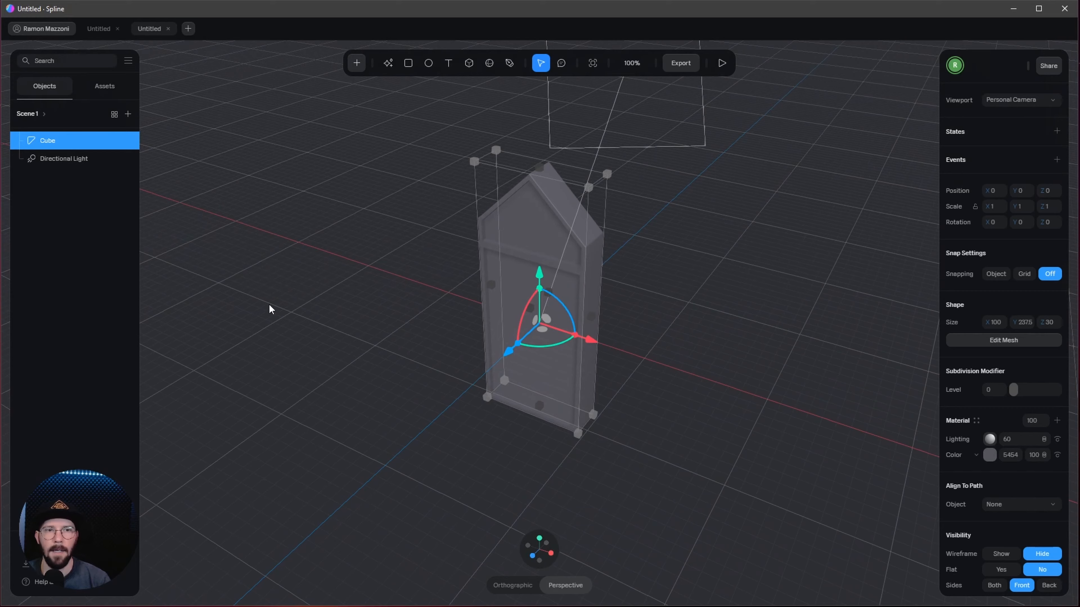
Step: Add a plane to the scene beside the gabled shape
{"action": "left_click", "coordinate": [403, 377]}
{"action": "left_click_drag", "start_coordinate": [403, 377], "coordinate": [440, 373], "text": "alt"}
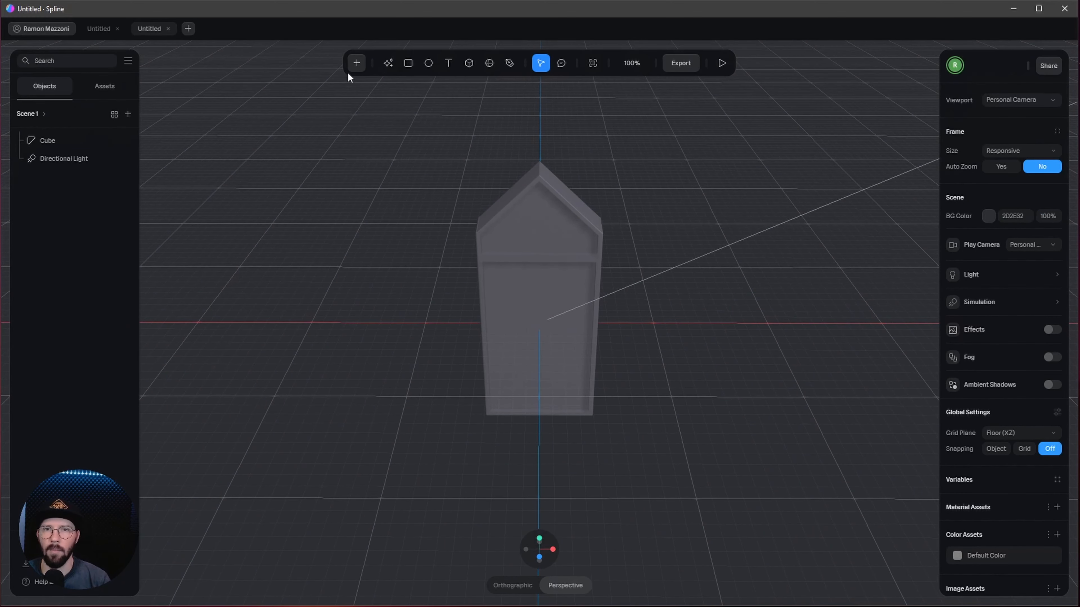
{"action": "left_click", "coordinate": [355, 64]}
{"action": "left_click", "coordinate": [398, 247]}
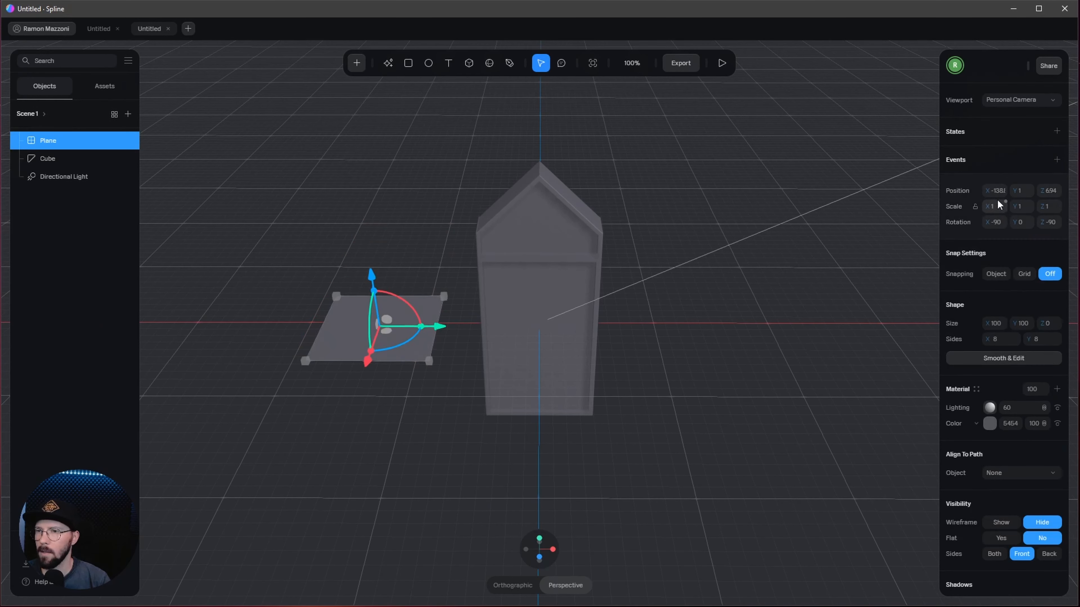
Step: Set the plane's position to X 0, Y 0 and Z 0
{"action": "type", "text": "0"}
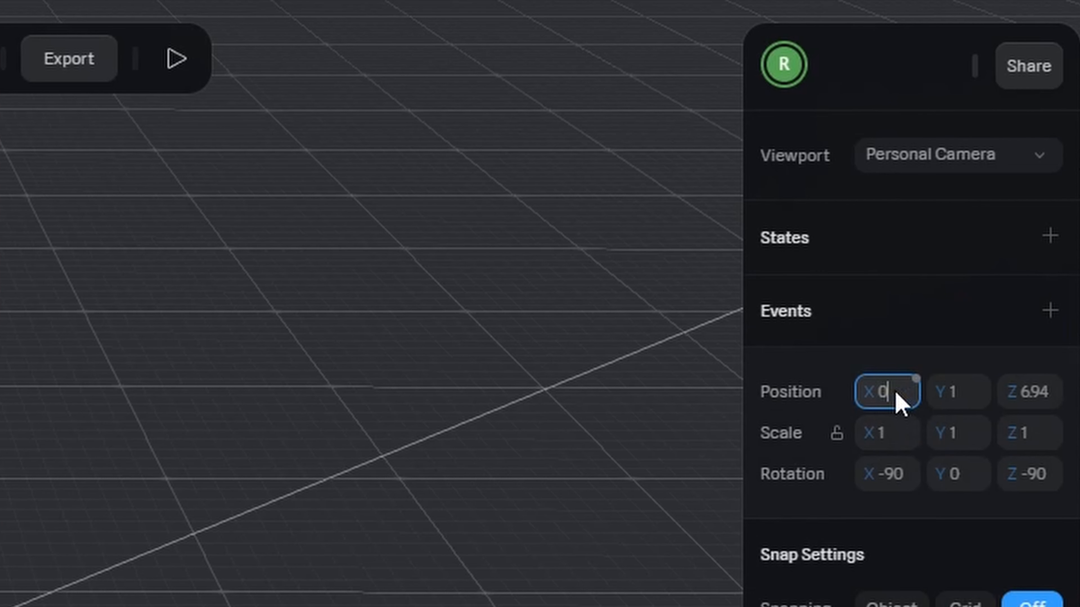
{"action": "key", "text": "Tab"}
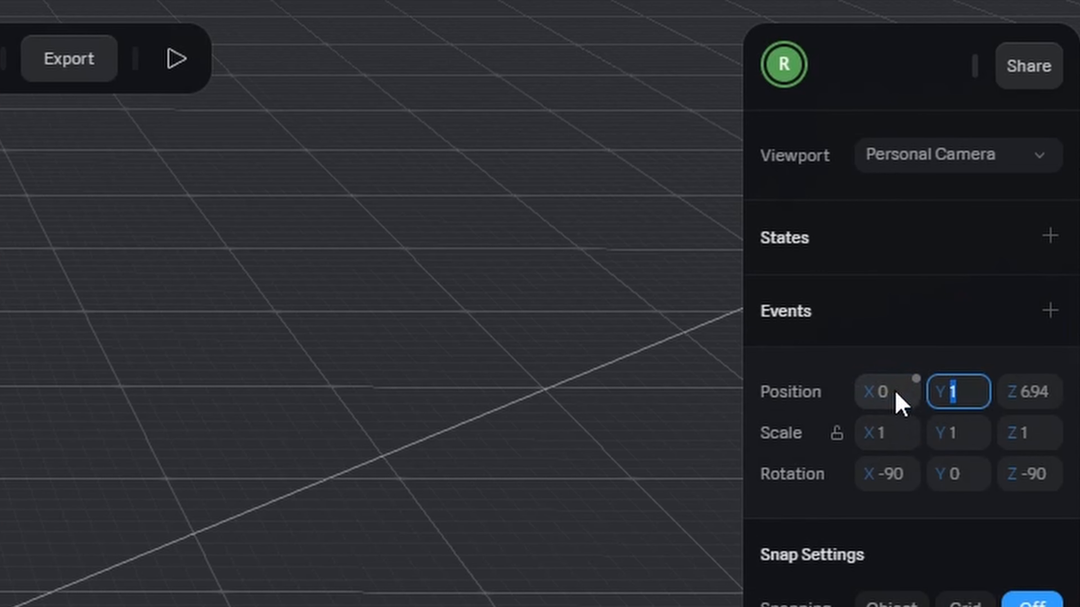
{"action": "type", "text": "0"}
{"action": "key", "text": "Tab"}
{"action": "type", "text": "0"}
{"action": "key", "text": "Return"}
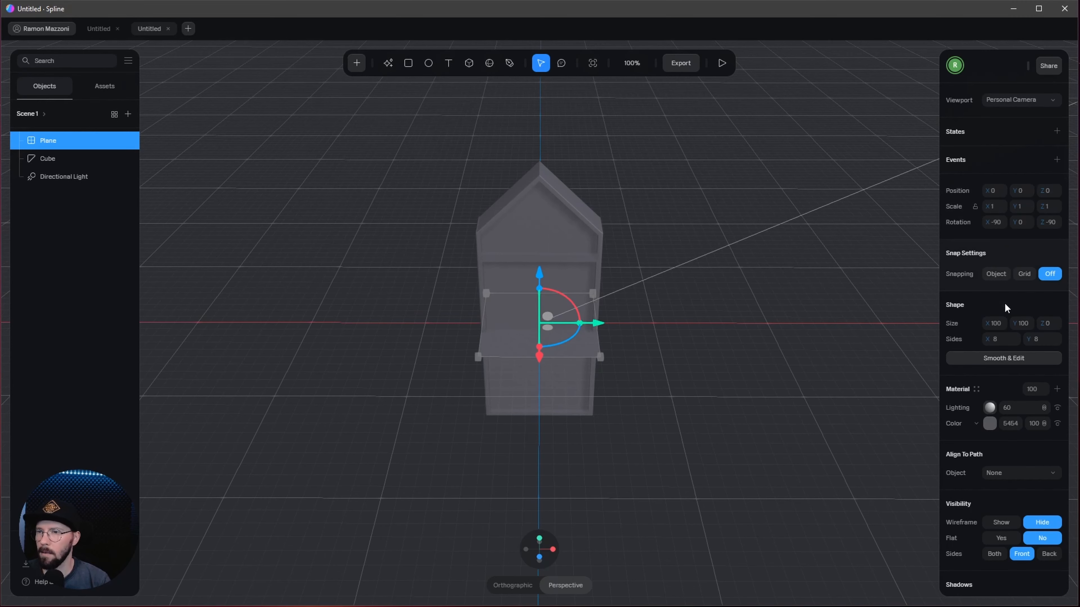
Step: Resize the plane to 1000 by 1000
{"action": "left_click", "coordinate": [999, 323]}
{"action": "type", "text": "1000"}
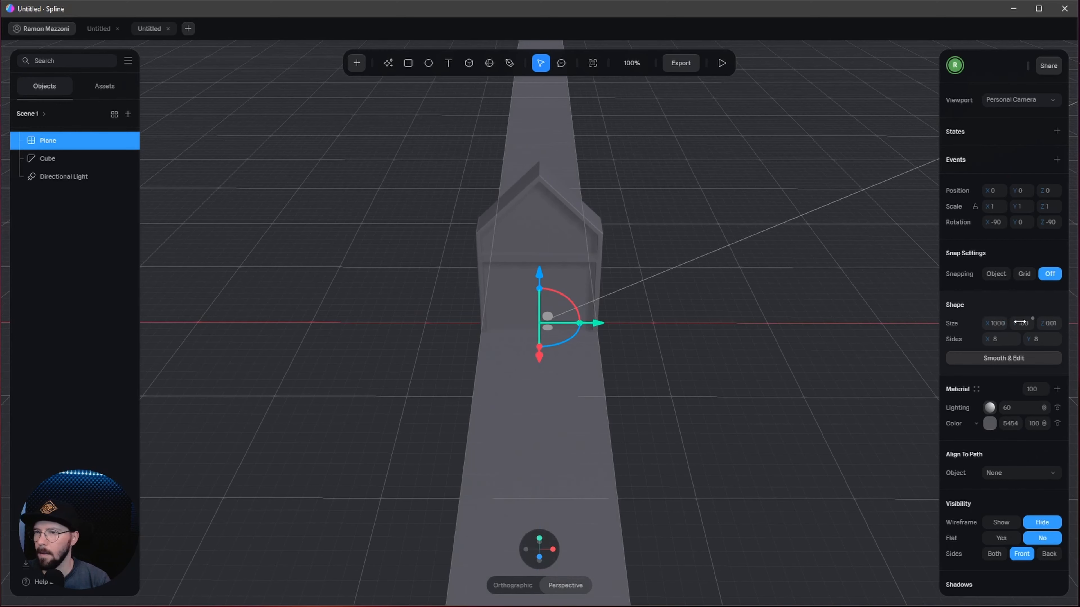
{"action": "left_click", "coordinate": [961, 284]}
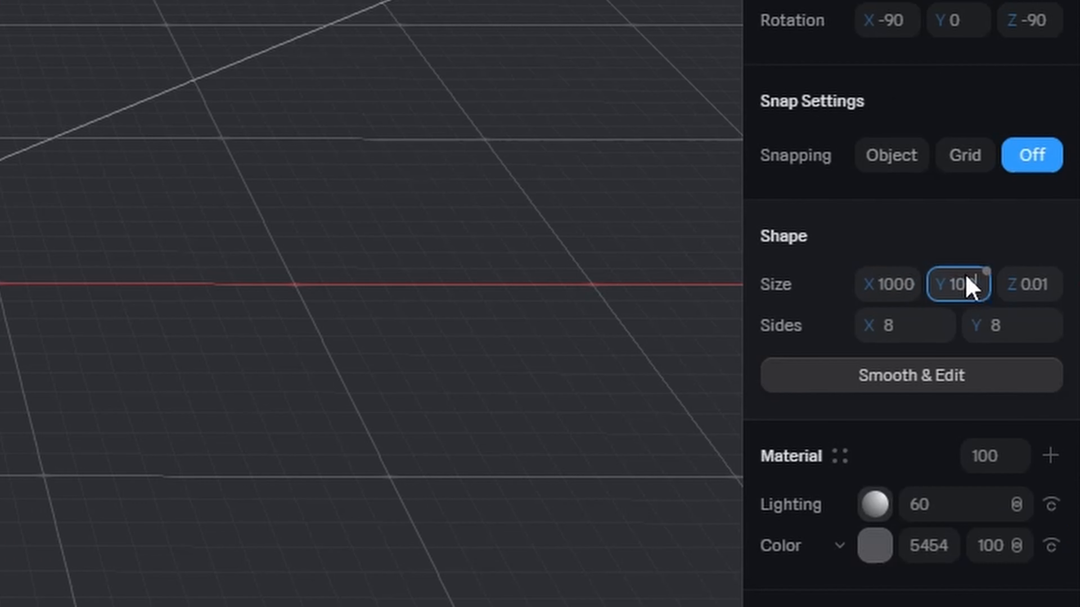
{"action": "type", "text": "1000"}
{"action": "key", "text": "Return"}
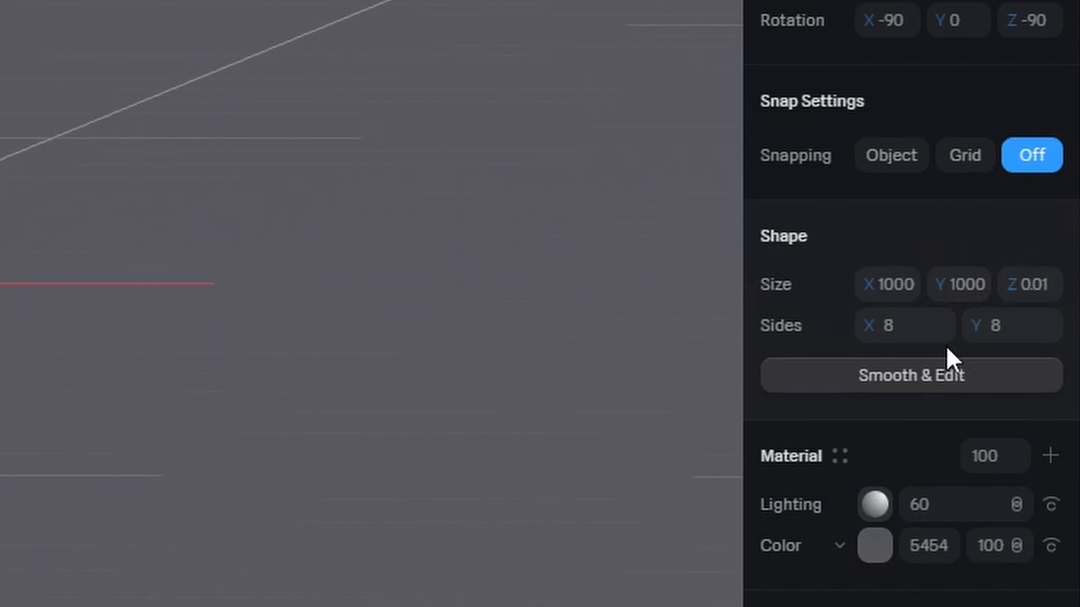
Step: Reduce the plane's sides to 1 in X and 1 in Y
{"action": "left_click", "coordinate": [898, 331]}
{"action": "type", "text": "1"}
{"action": "key", "text": "Return"}
{"action": "left_click", "coordinate": [1018, 339]}
{"action": "type", "text": "1"}
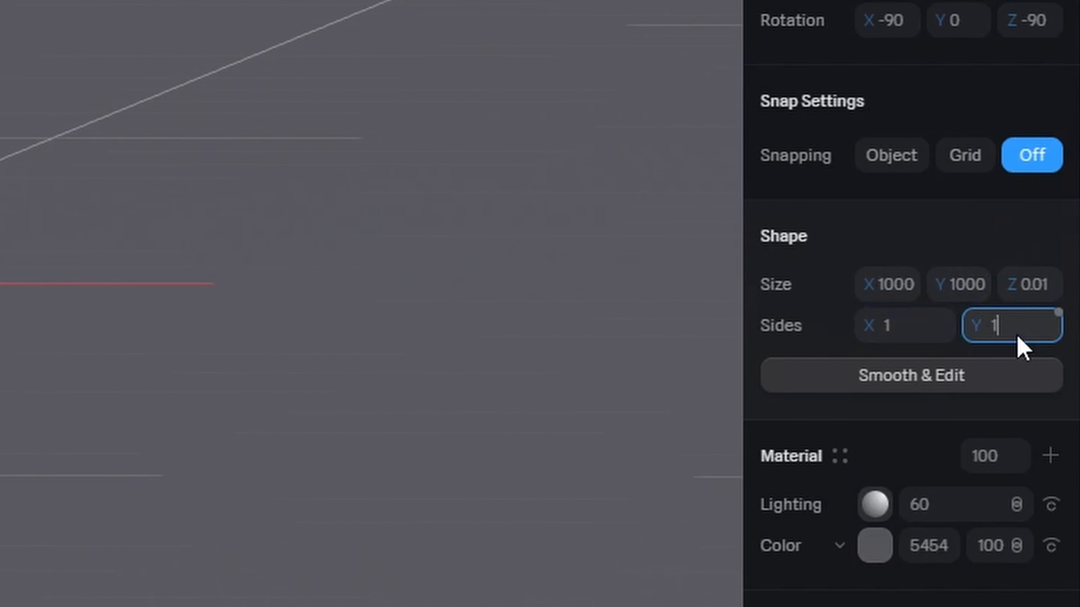
{"action": "key", "text": "Return"}
Step: Switch the viewport to orthographic projection and raise the gabled cube to Y position 69
{"action": "left_click", "coordinate": [531, 298]}
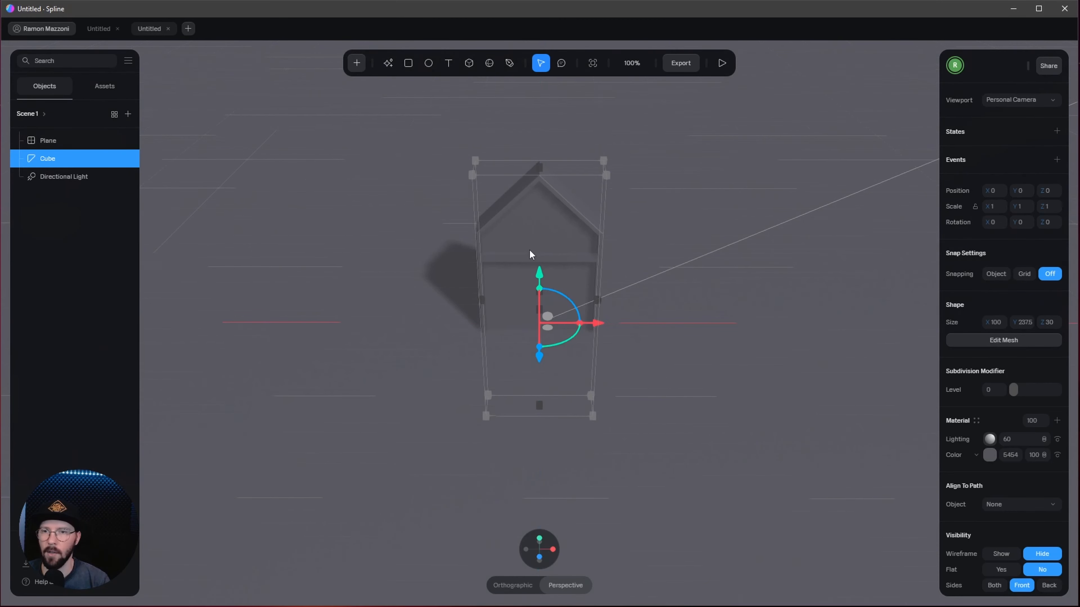
{"action": "mouse_move", "coordinate": [540, 560]}
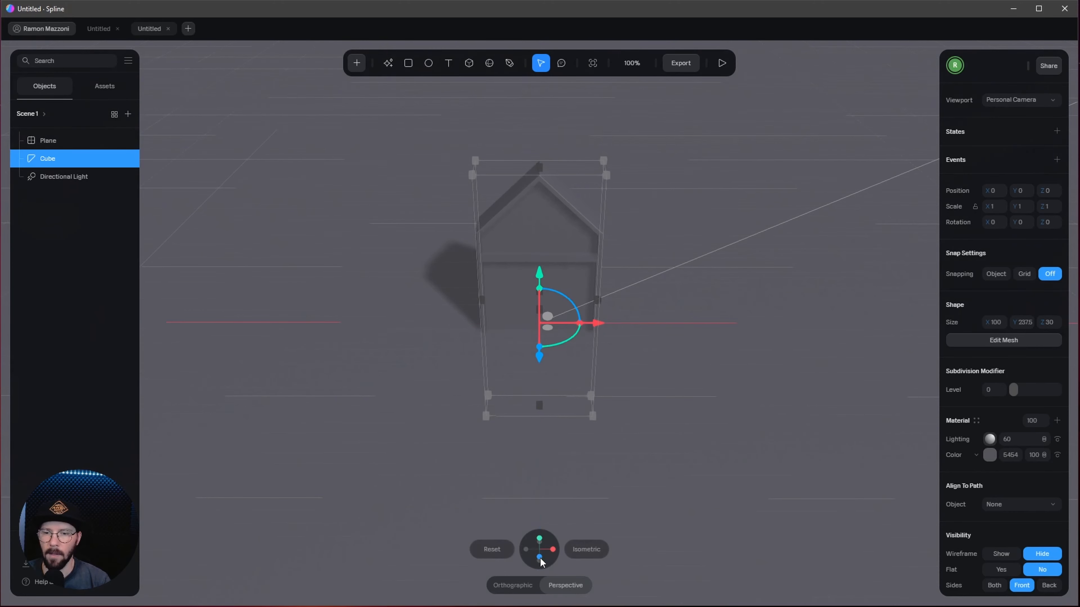
{"action": "left_click", "coordinate": [512, 588]}
{"action": "left_click_drag", "start_coordinate": [591, 476], "coordinate": [629, 471], "text": "alt"}
{"action": "mouse_move", "coordinate": [1015, 190]}
{"action": "left_mouse_down"}
{"action": "mouse_move", "coordinate": [1045, 190]}
{"action": "mouse_move", "coordinate": [1030, 185]}
{"action": "left_mouse_up"}
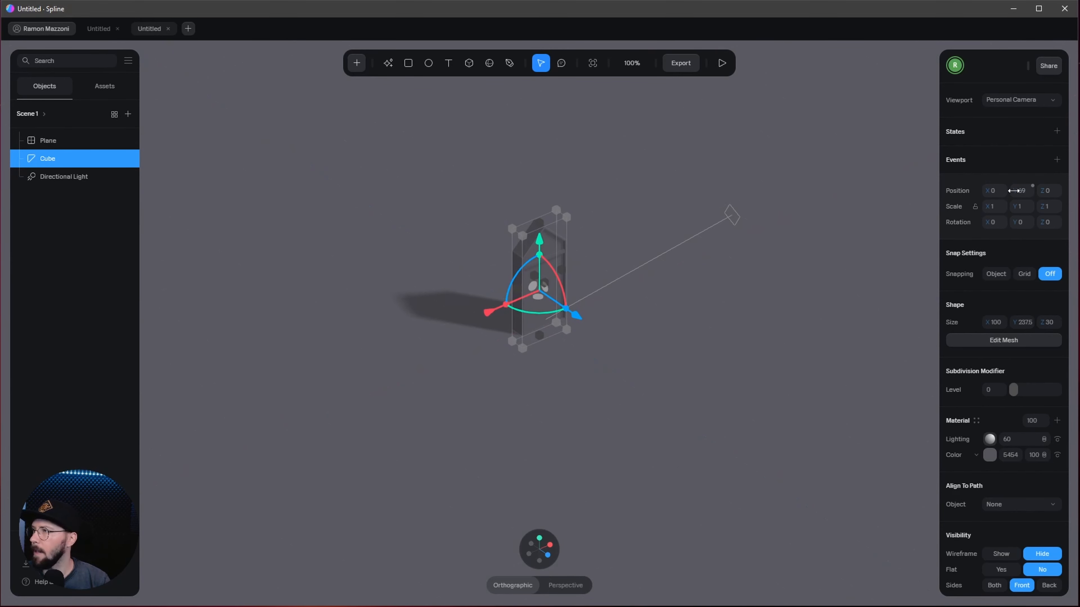
Step: Rotate the gabled cube to 37 degrees around Y and 13 degrees around Z
{"action": "left_click", "coordinate": [1021, 224]}
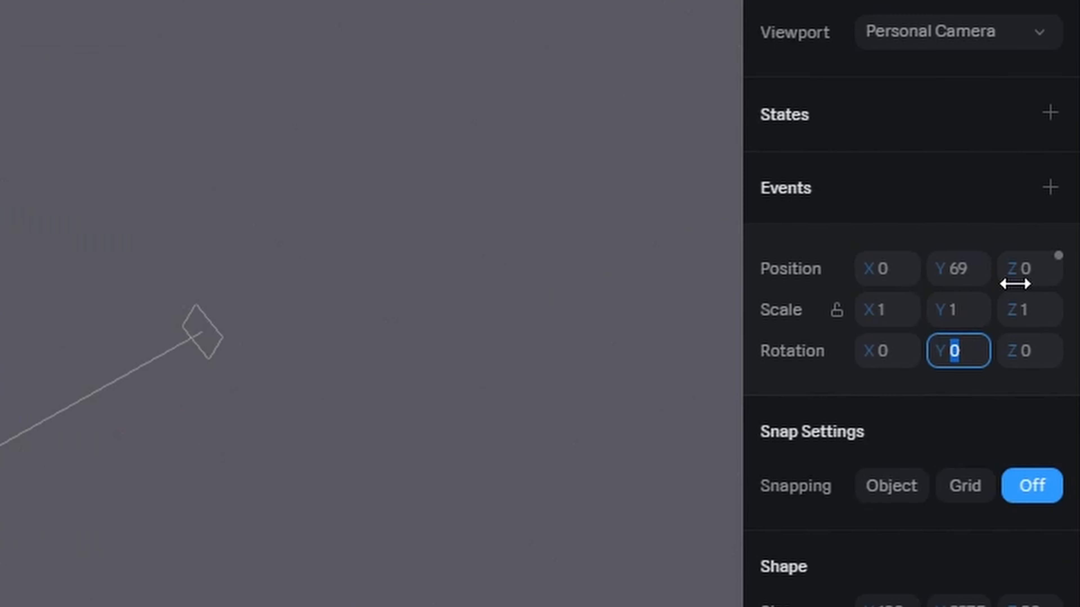
{"action": "type", "text": "37"}
{"action": "key", "text": "Return"}
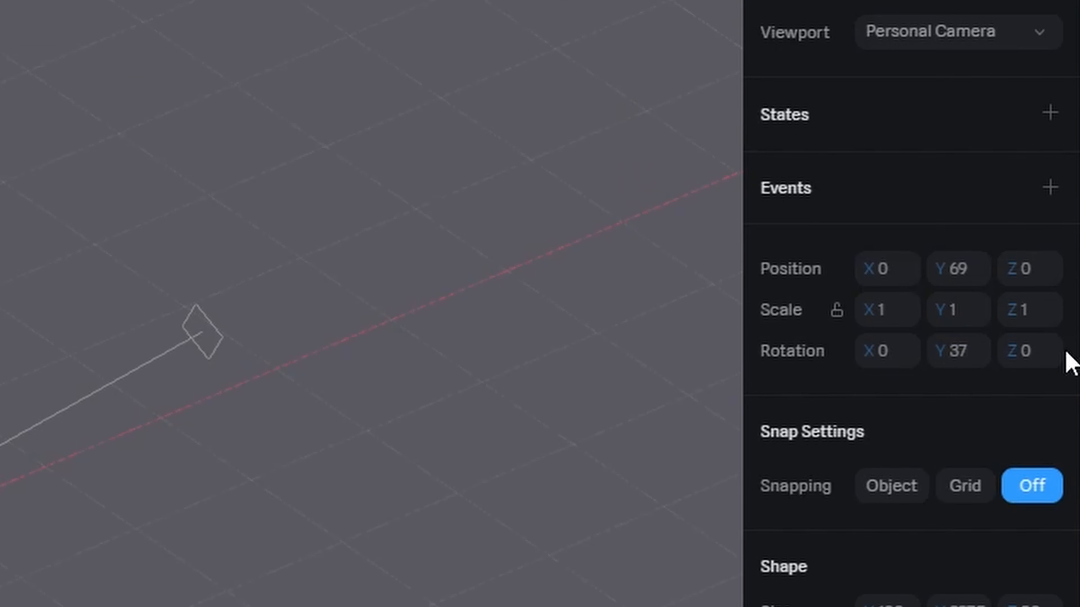
{"action": "left_click", "coordinate": [1042, 354]}
{"action": "type", "text": "13"}
{"action": "key", "text": "Return"}
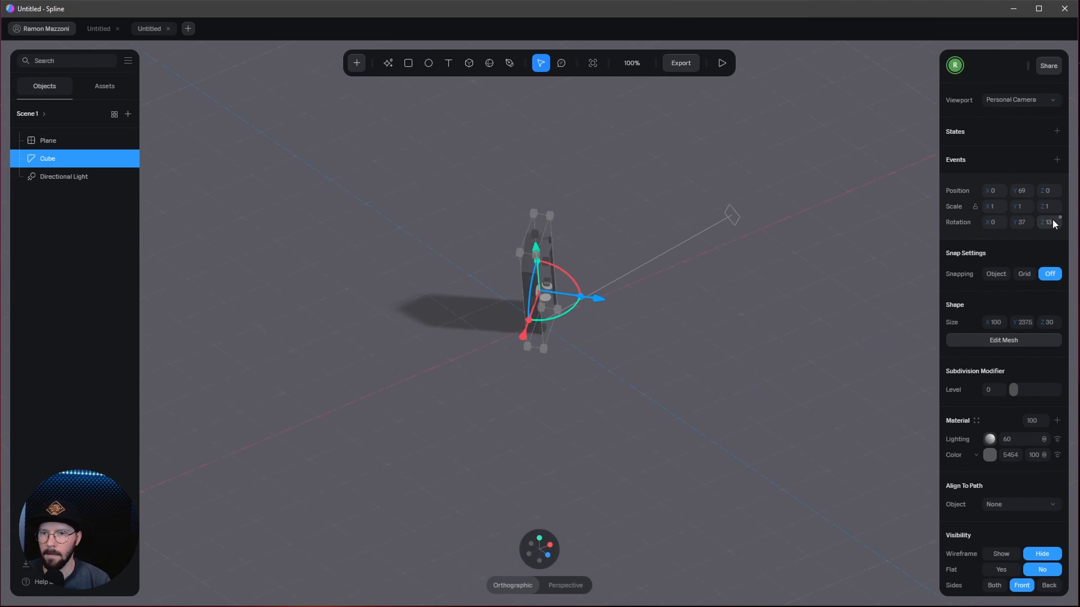
Step: Add a new layer to the gabled cube's material and make it an Image layer
{"action": "left_click_drag", "start_coordinate": [714, 368], "coordinate": [709, 339], "text": "alt"}
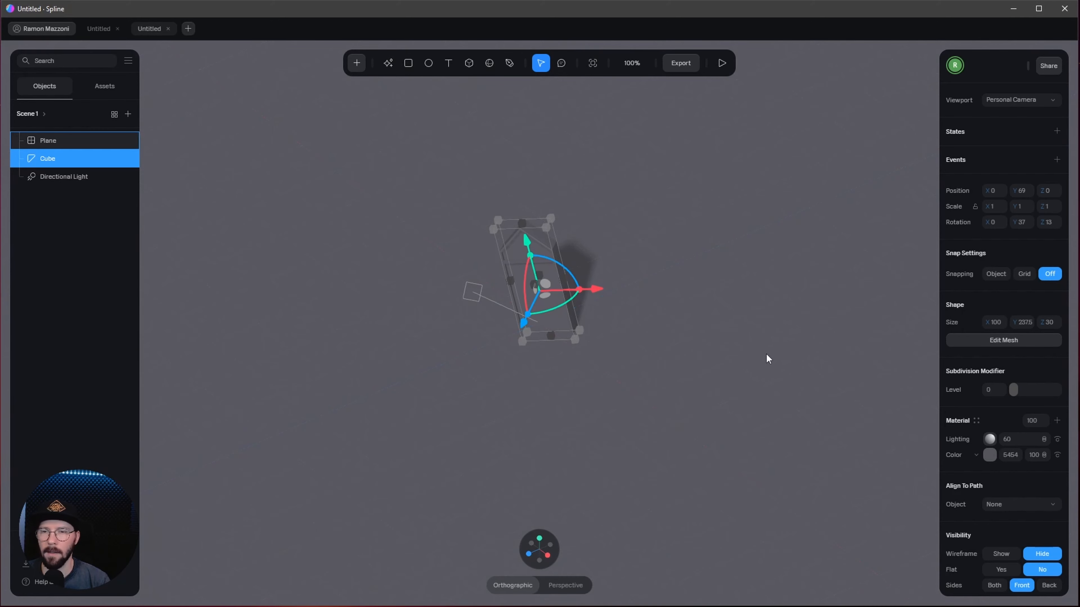
{"action": "left_click", "coordinate": [773, 364]}
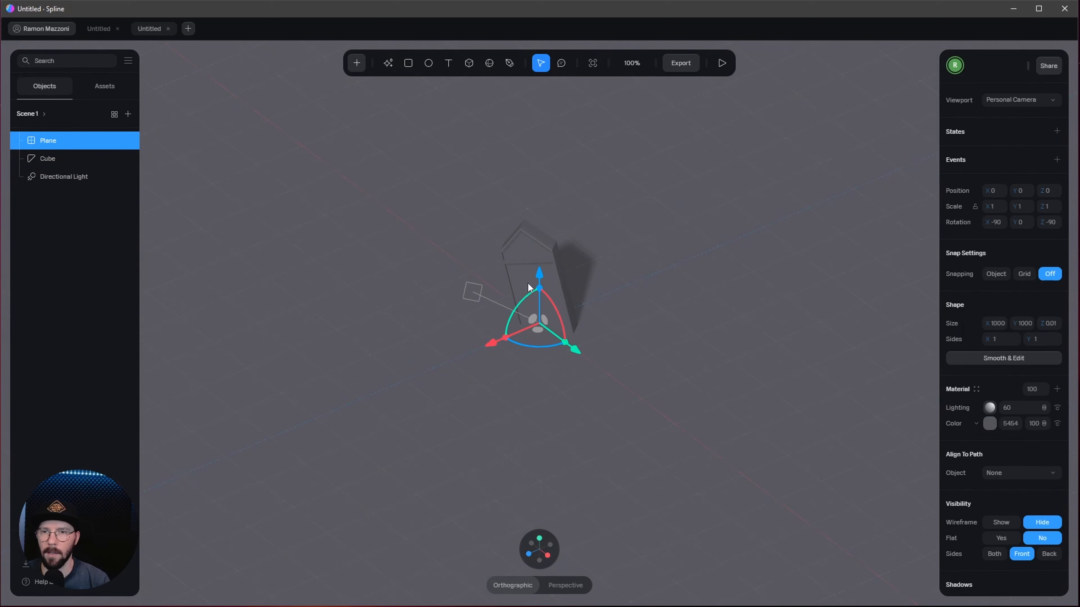
{"action": "left_click", "coordinate": [529, 248]}
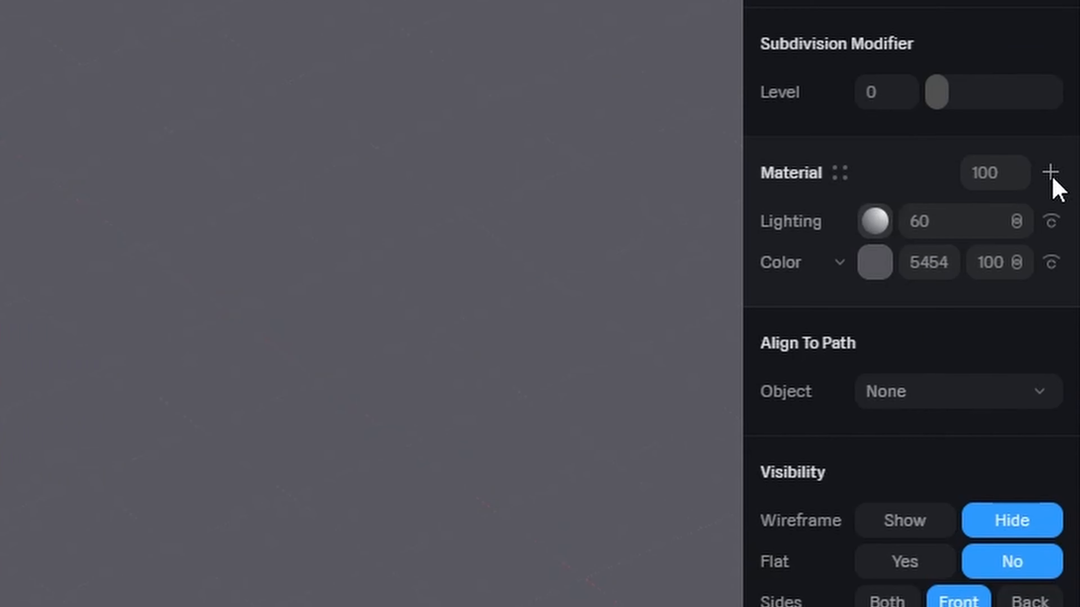
{"action": "left_click", "coordinate": [1058, 421]}
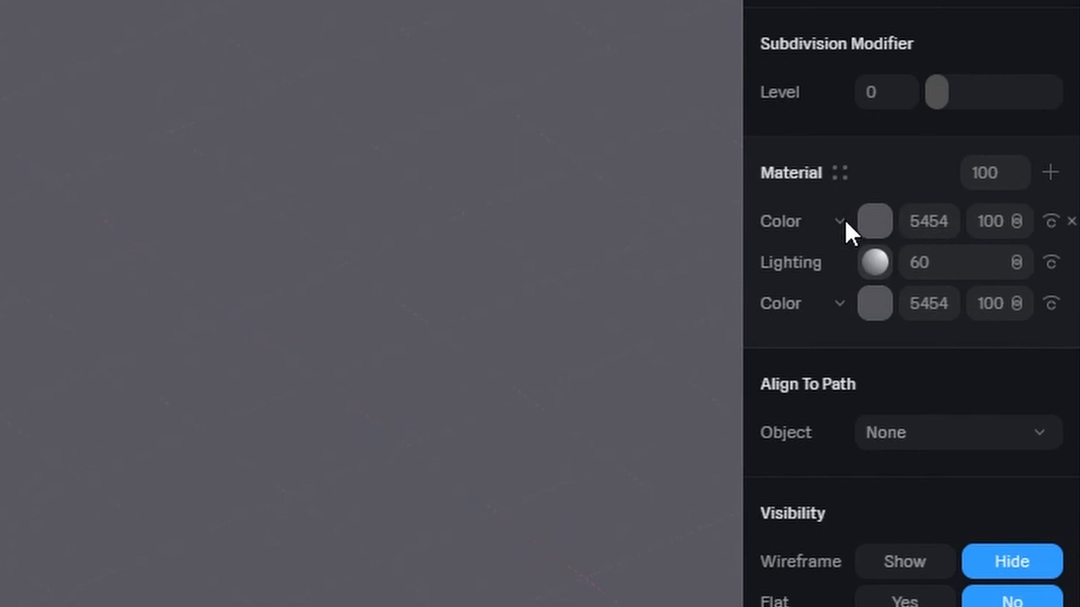
{"action": "left_click", "coordinate": [975, 441]}
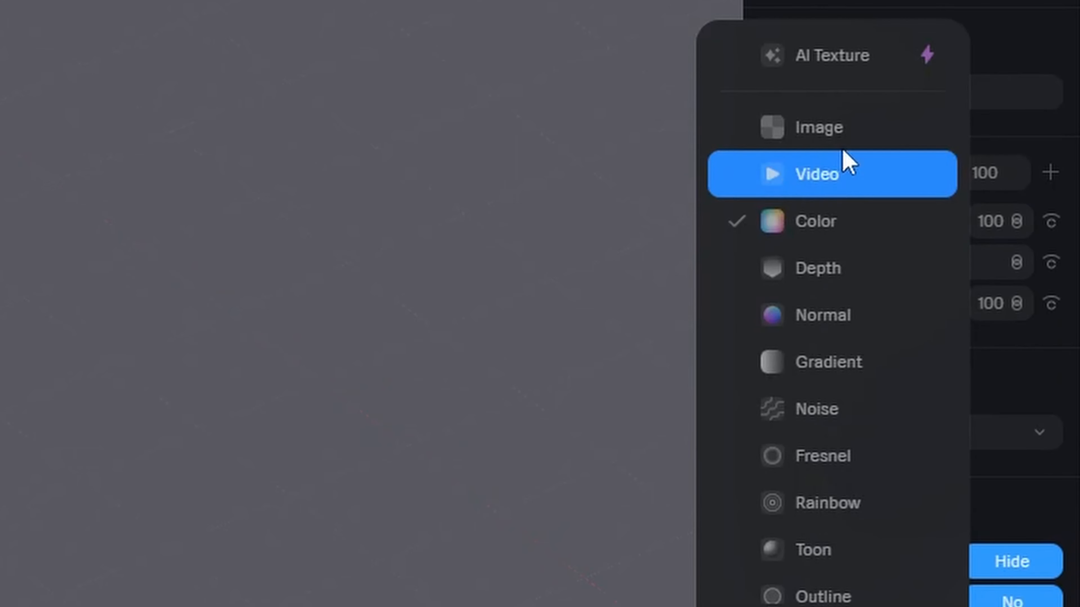
{"action": "left_click", "coordinate": [819, 128]}
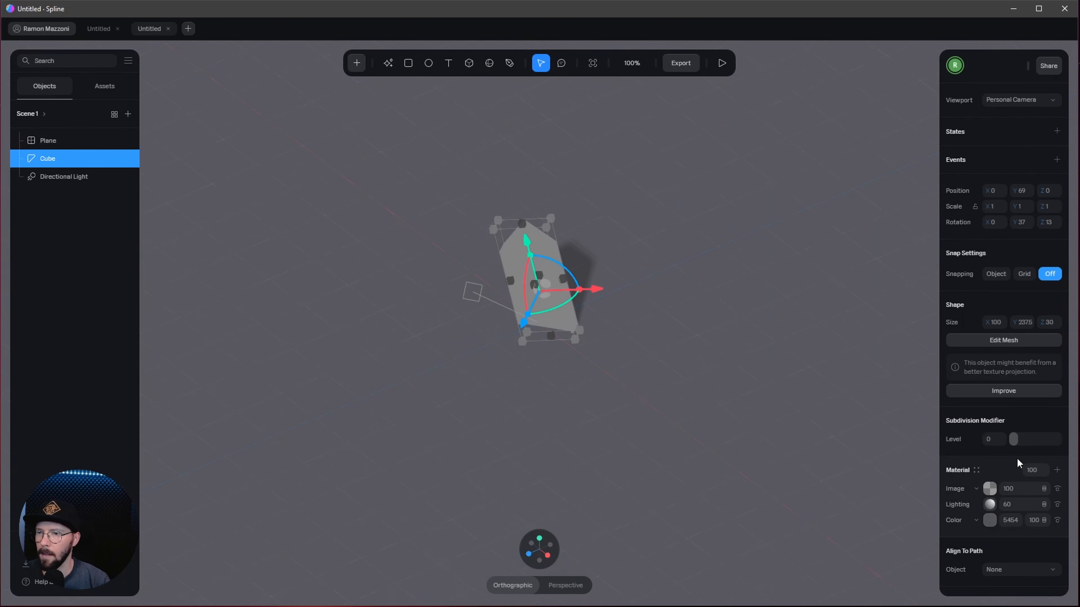
Step: Assign the orange-red rocky planet texture from the Spline Library to the Image layer and set its projection to Triplanar
{"action": "left_click", "coordinate": [991, 486]}
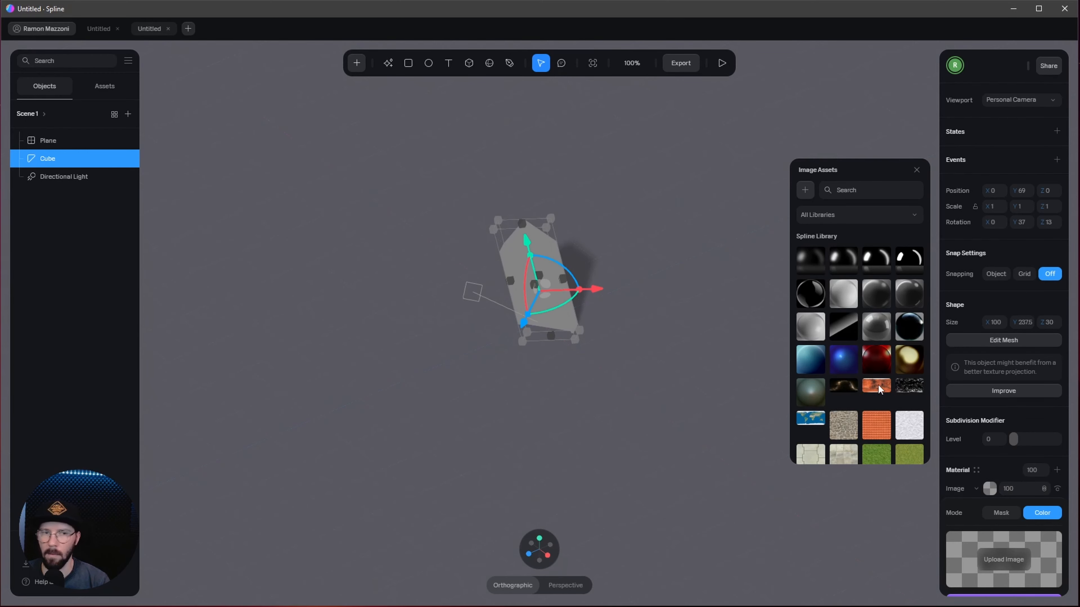
{"action": "left_click", "coordinate": [879, 384]}
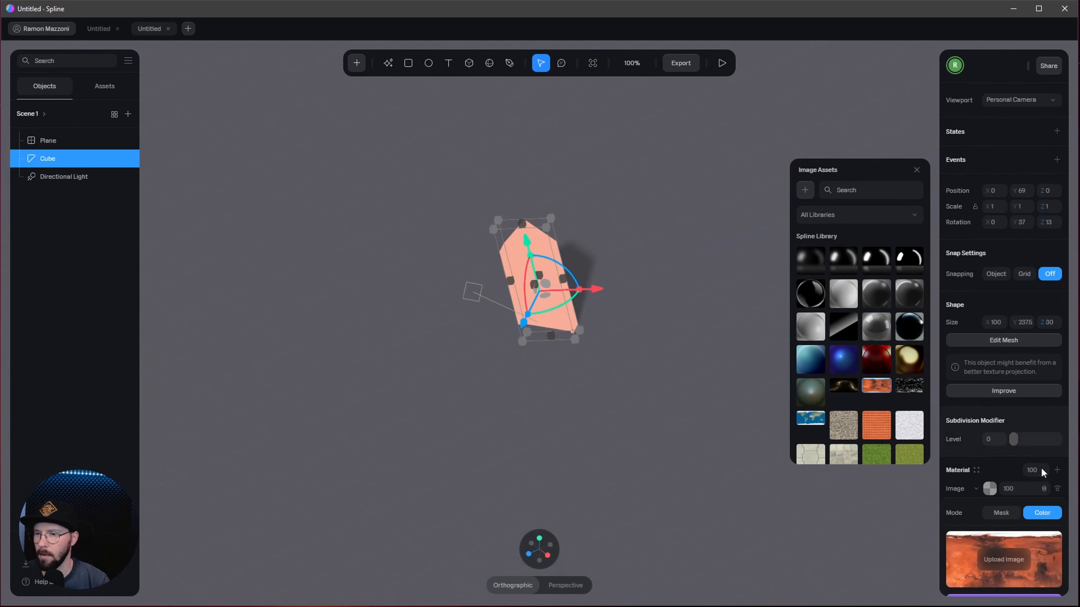
{"action": "scroll", "coordinate": [1018, 460], "scroll_direction": "down", "scroll_amount": 5}
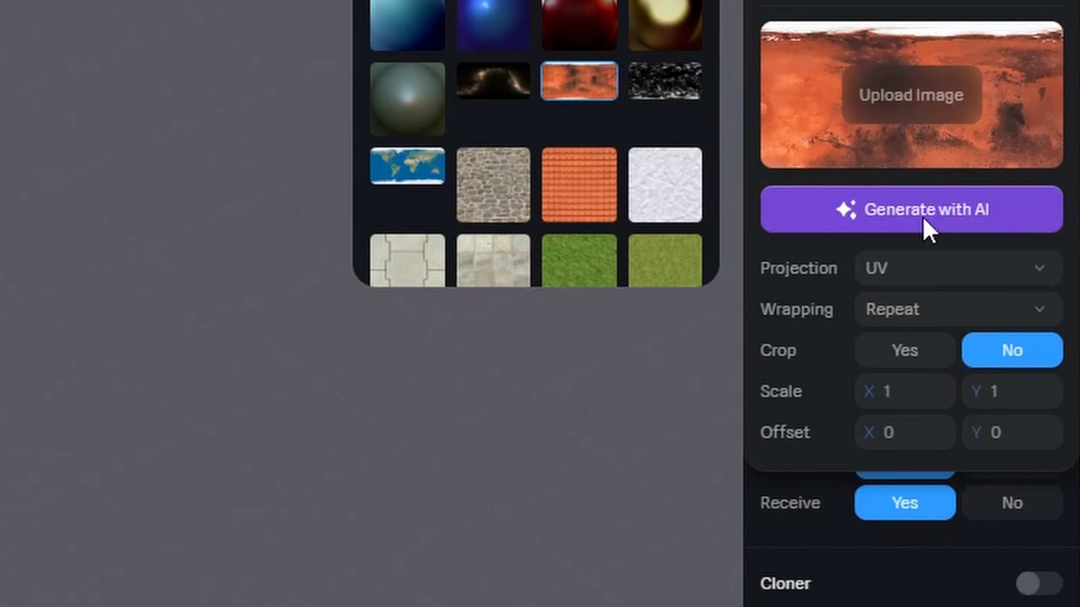
{"action": "left_click", "coordinate": [936, 273]}
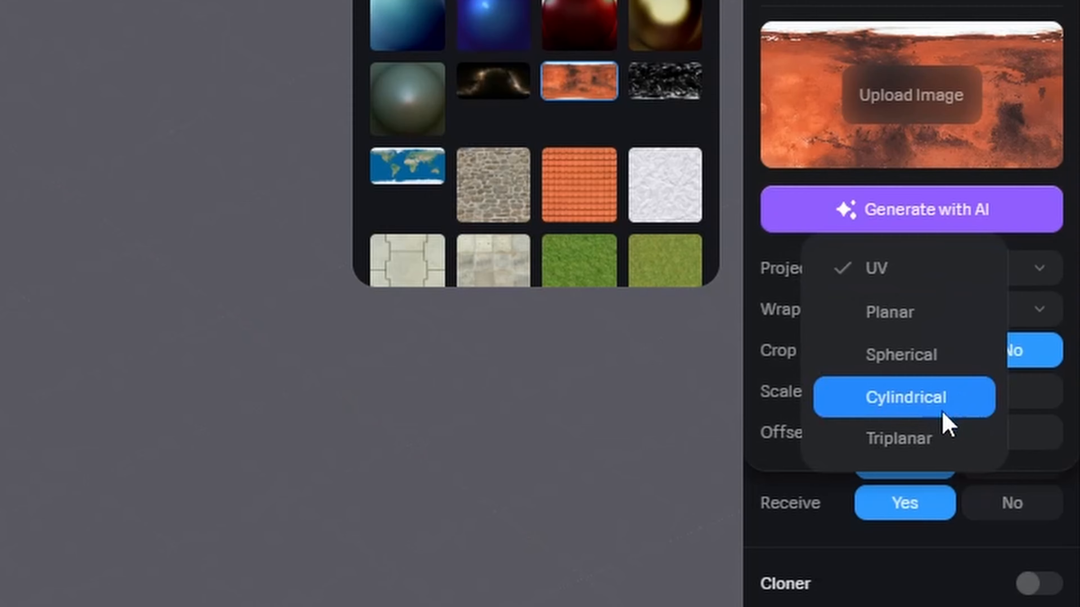
{"action": "left_click", "coordinate": [936, 440]}
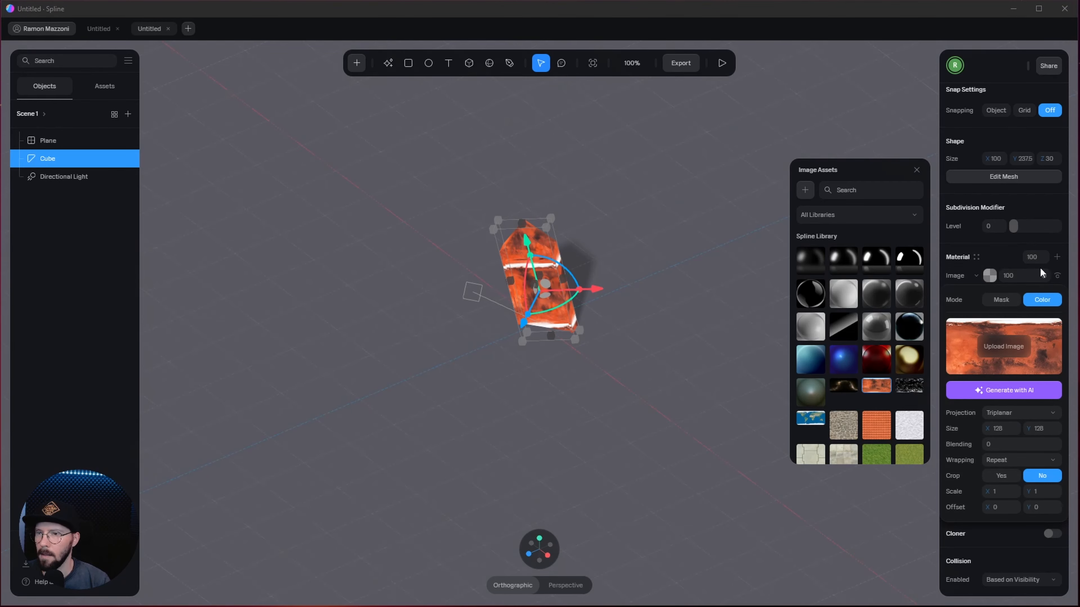
{"action": "left_click", "coordinate": [996, 252]}
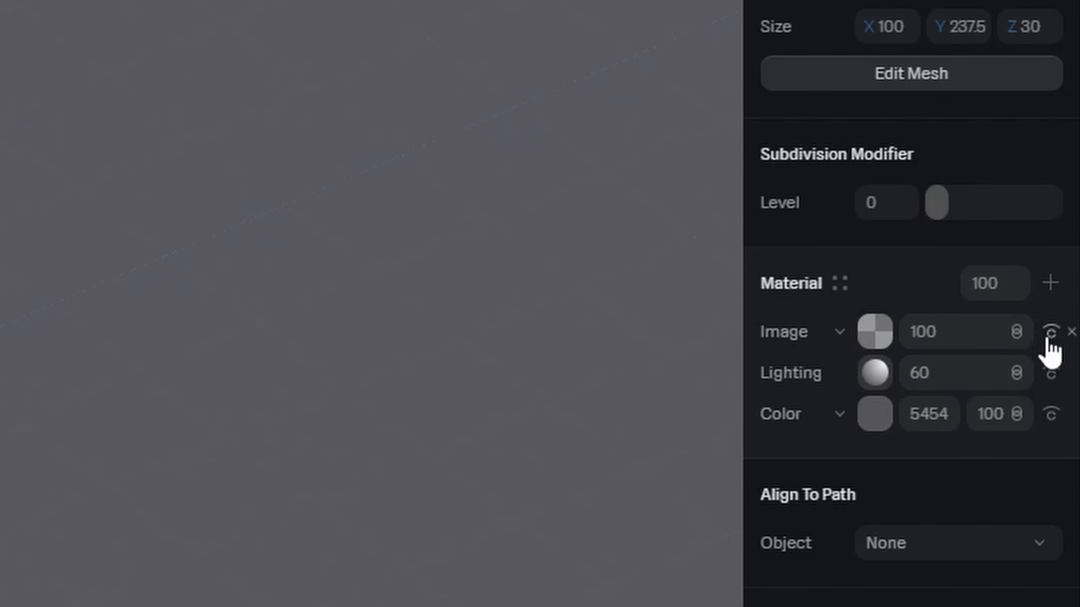
Step: Hide the cube's Image layer and move its Color layer above the Lighting layer
{"action": "left_click", "coordinate": [1056, 276]}
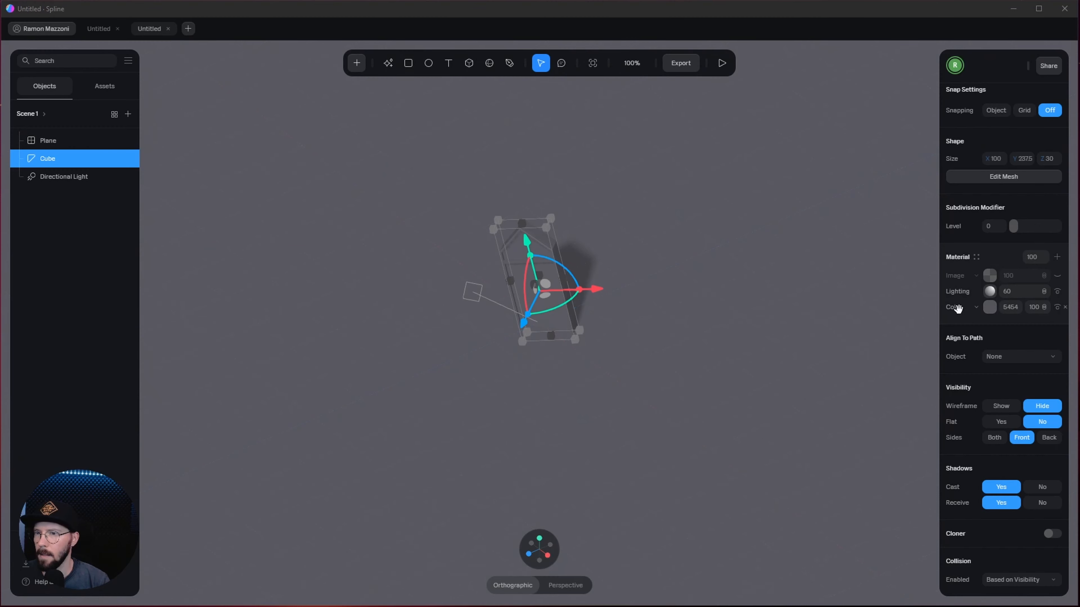
{"action": "left_click_drag", "start_coordinate": [808, 413], "coordinate": [809, 374]}
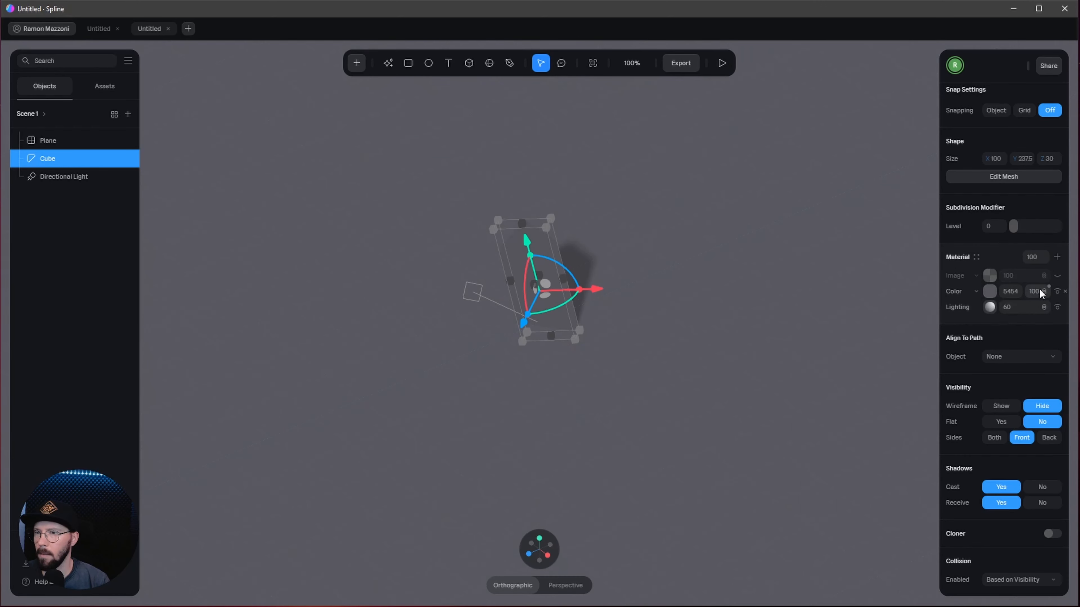
Step: Change the Color layer's blend mode and set the Lighting layer's strength to 100
{"action": "left_click", "coordinate": [1040, 292]}
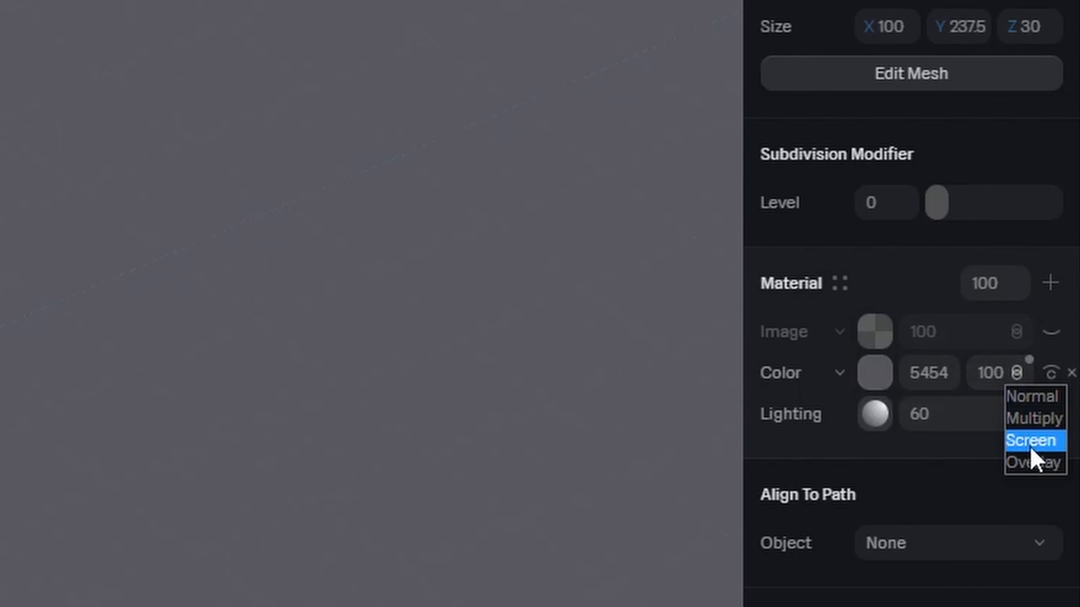
{"action": "left_click", "coordinate": [1050, 318]}
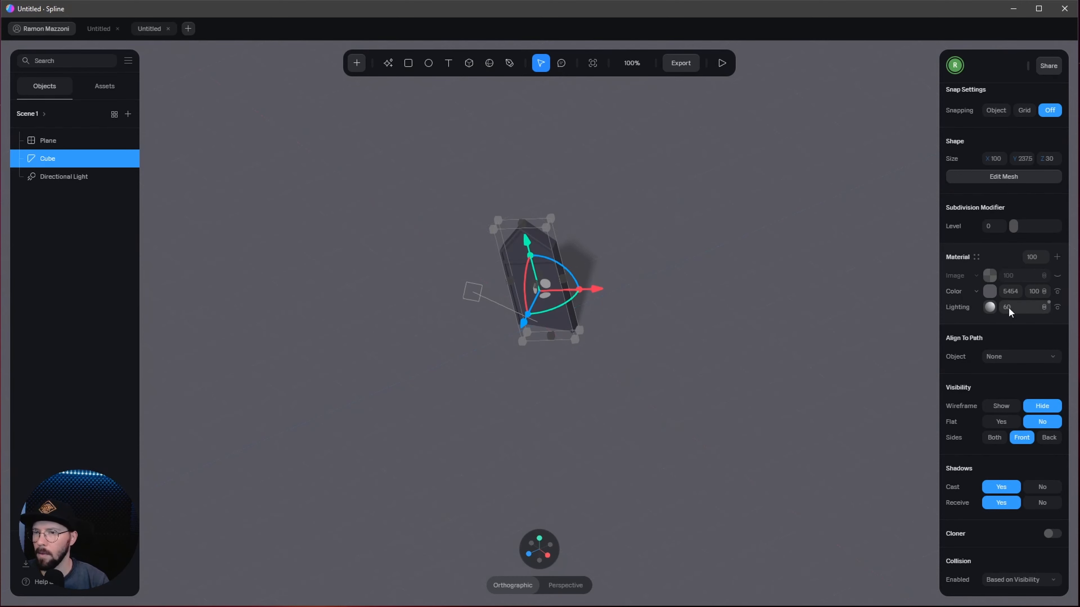
{"action": "left_click", "coordinate": [1034, 307]}
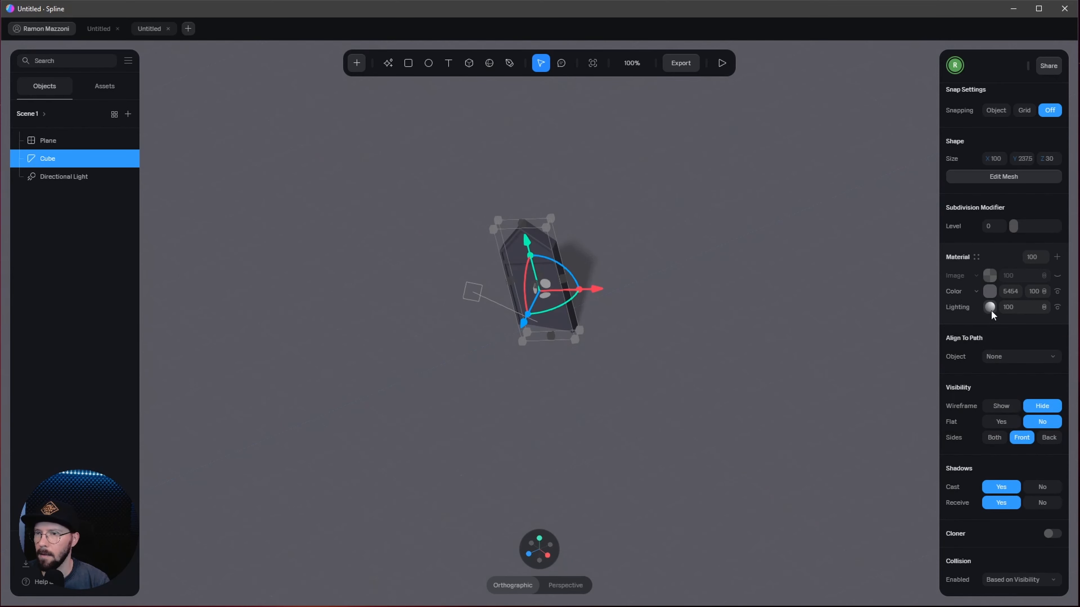
Step: Set the shininess of the cube's Lighting layer to -821
{"action": "left_click", "coordinate": [875, 416]}
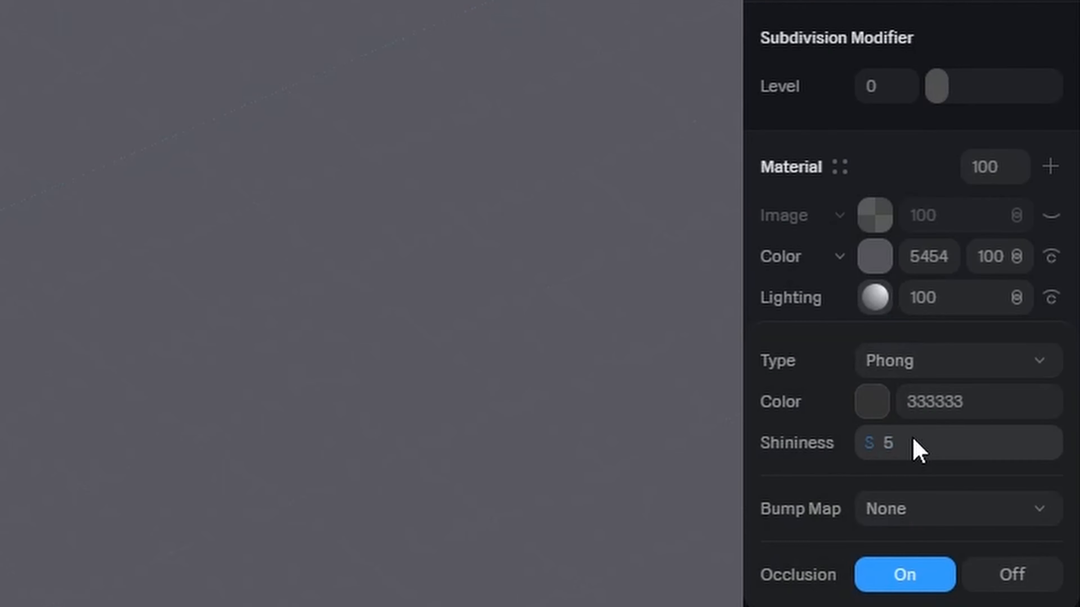
{"action": "left_click_drag", "start_coordinate": [1006, 364], "coordinate": [973, 362]}
{"action": "left_click_drag", "start_coordinate": [958, 443], "coordinate": [953, 443]}
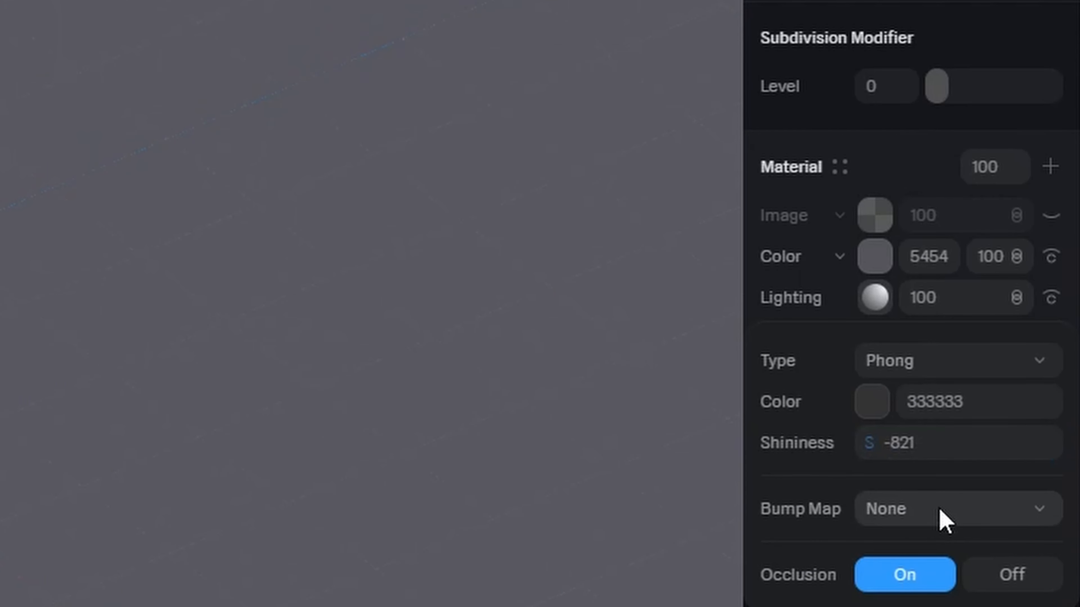
Step: Assign image_15 as the bump map of the cube's Lighting layer and set its intensity to -4
{"action": "left_click", "coordinate": [1014, 390]}
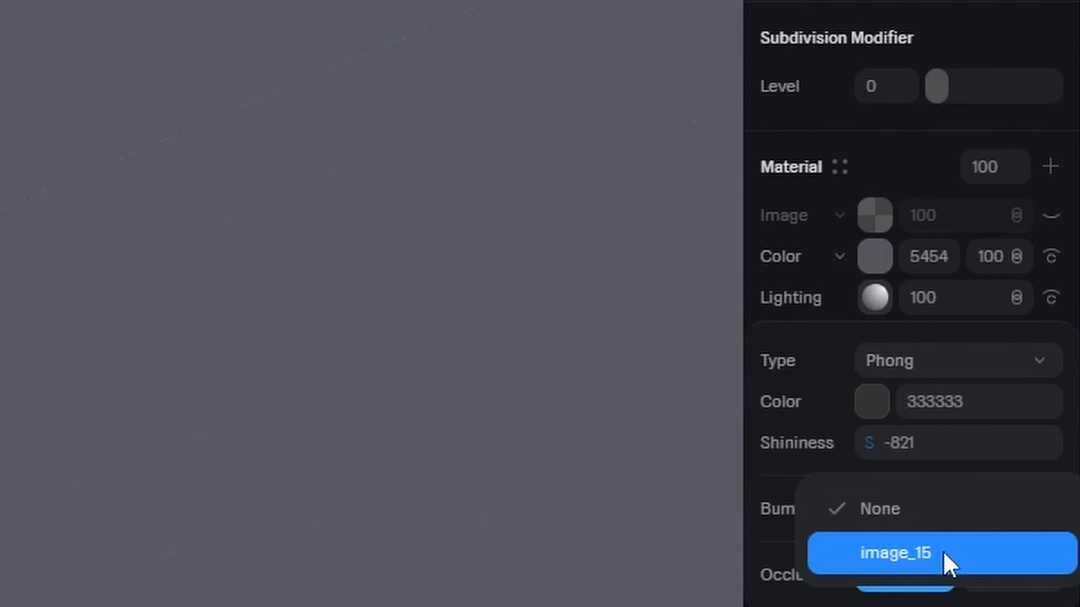
{"action": "left_click", "coordinate": [983, 554]}
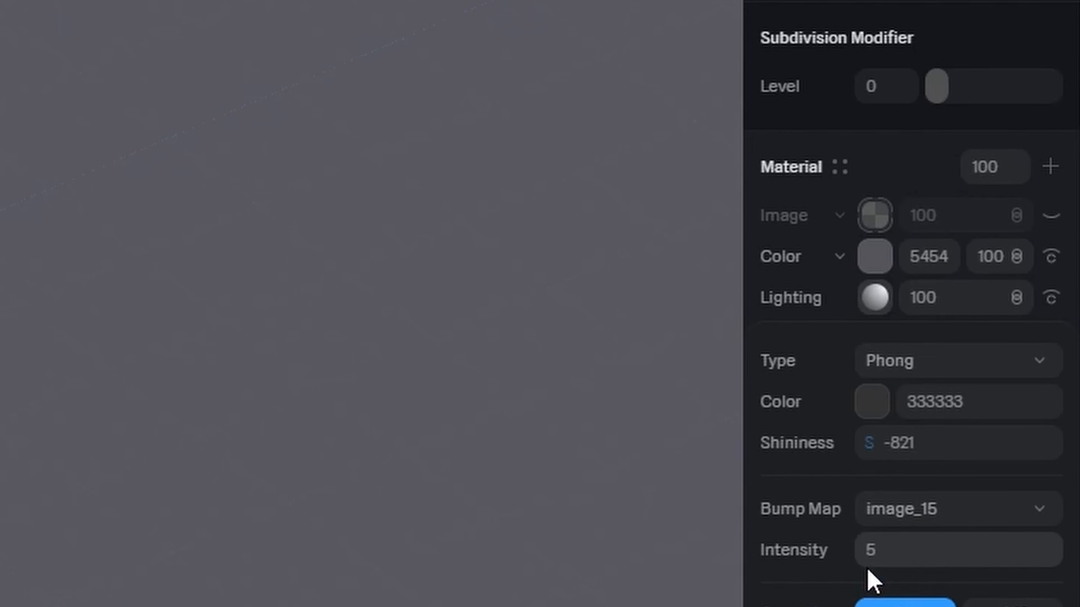
{"action": "left_click", "coordinate": [957, 550]}
{"action": "type", "text": "-4"}
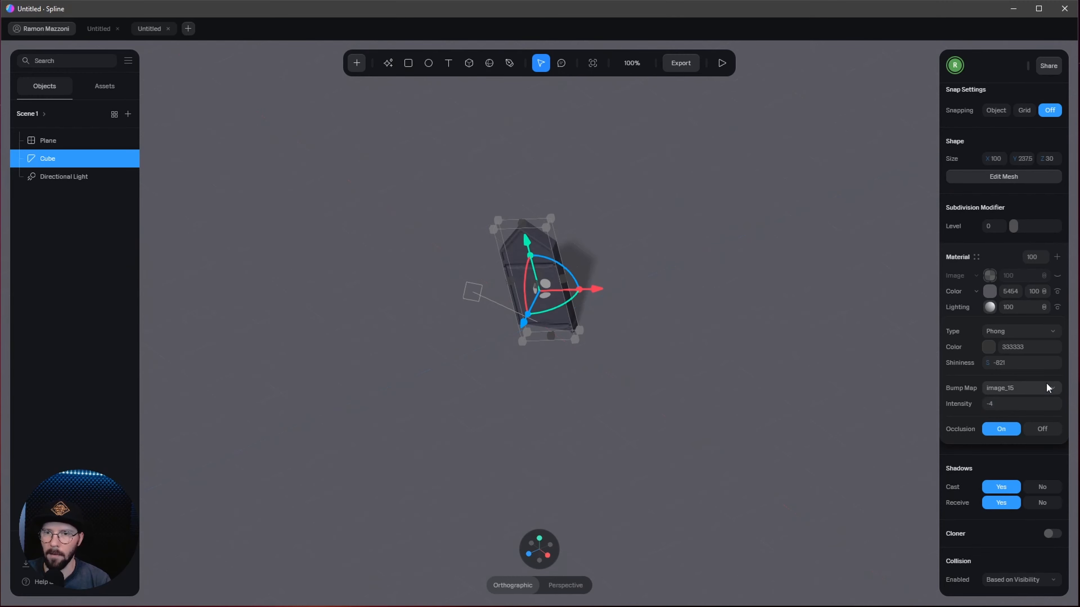
{"action": "scroll", "coordinate": [601, 249], "scroll_direction": "up", "scroll_amount": 10}
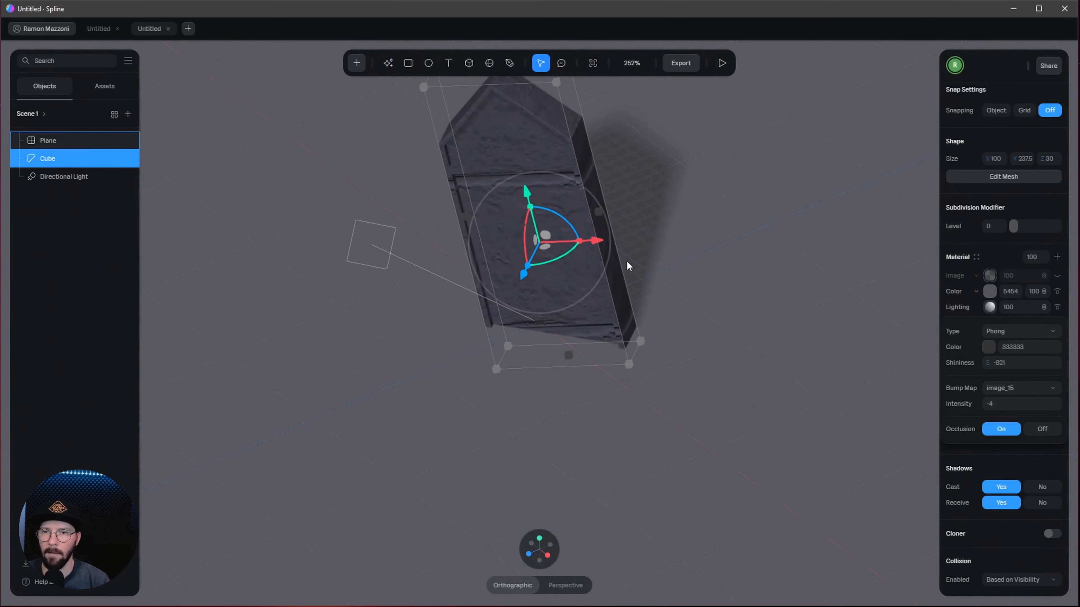
{"action": "mouse_move", "coordinate": [644, 270]}
{"action": "left_mouse_down", "text": "alt"}
{"action": "mouse_move", "coordinate": [679, 276]}
{"action": "mouse_move", "coordinate": [628, 268]}
{"action": "left_mouse_up", "text": "alt"}
{"action": "scroll", "coordinate": [627, 265], "scroll_direction": "down", "scroll_amount": 10}
Step: From the front view, draw a two-point curved path about 7.5 by 15 near the base of the gabled cube
{"action": "left_click", "coordinate": [530, 277]}
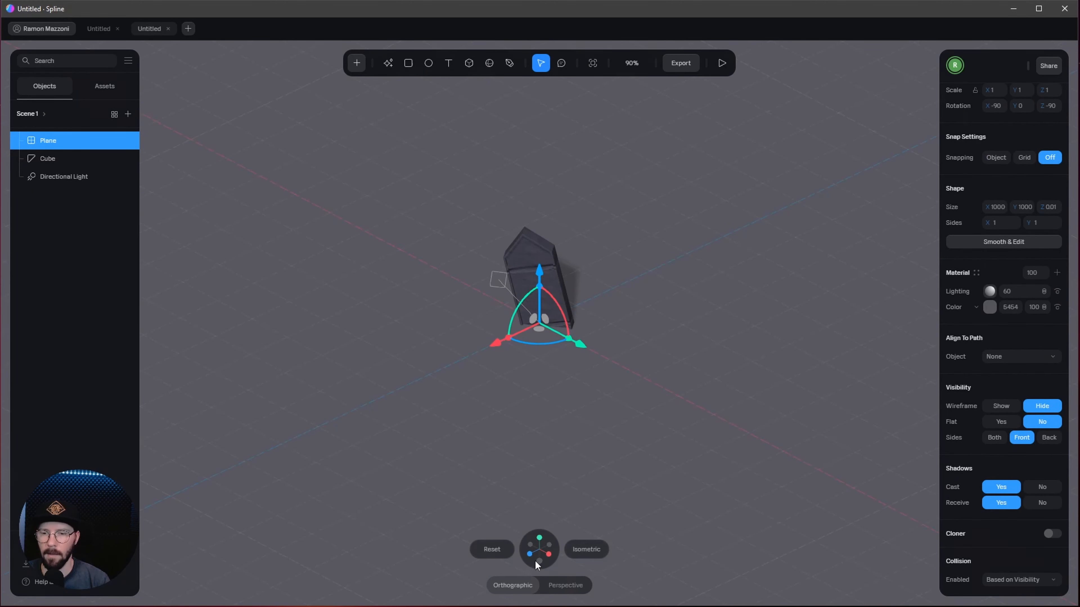
{"action": "left_click", "coordinate": [530, 555]}
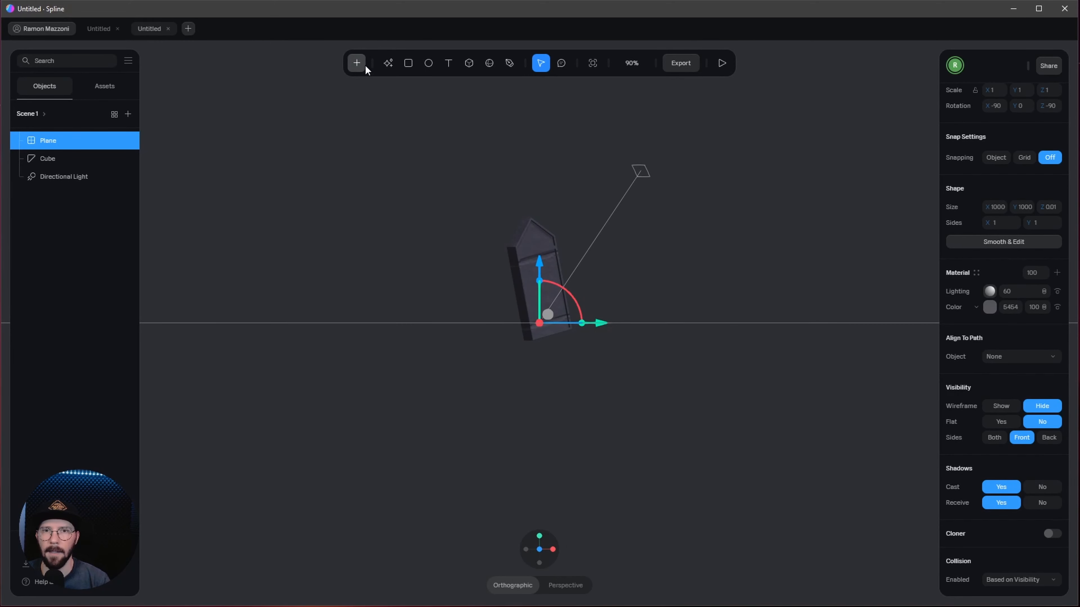
{"action": "left_click", "coordinate": [356, 63]}
{"action": "left_click", "coordinate": [404, 209]}
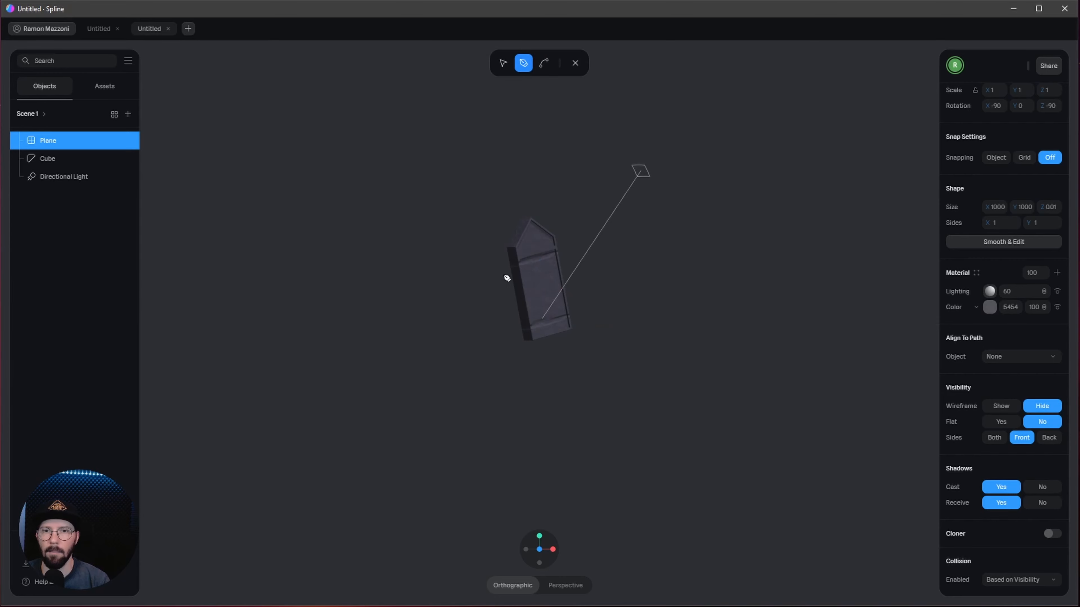
{"action": "scroll", "coordinate": [533, 287], "scroll_direction": "up", "scroll_amount": 5}
{"action": "scroll", "coordinate": [534, 287], "scroll_direction": "up", "scroll_amount": 3}
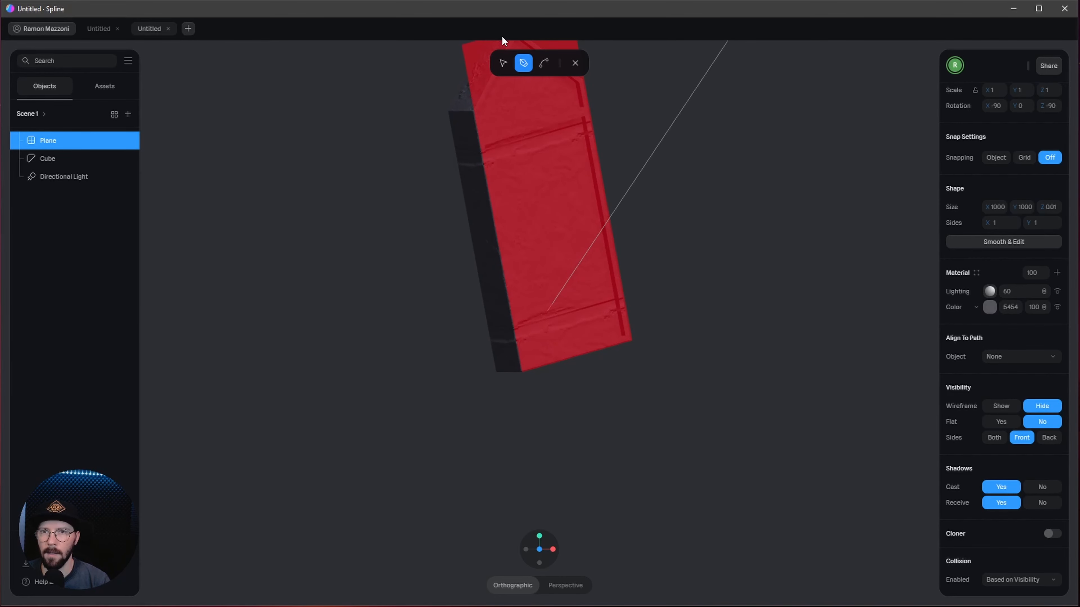
{"action": "left_click", "coordinate": [539, 339]}
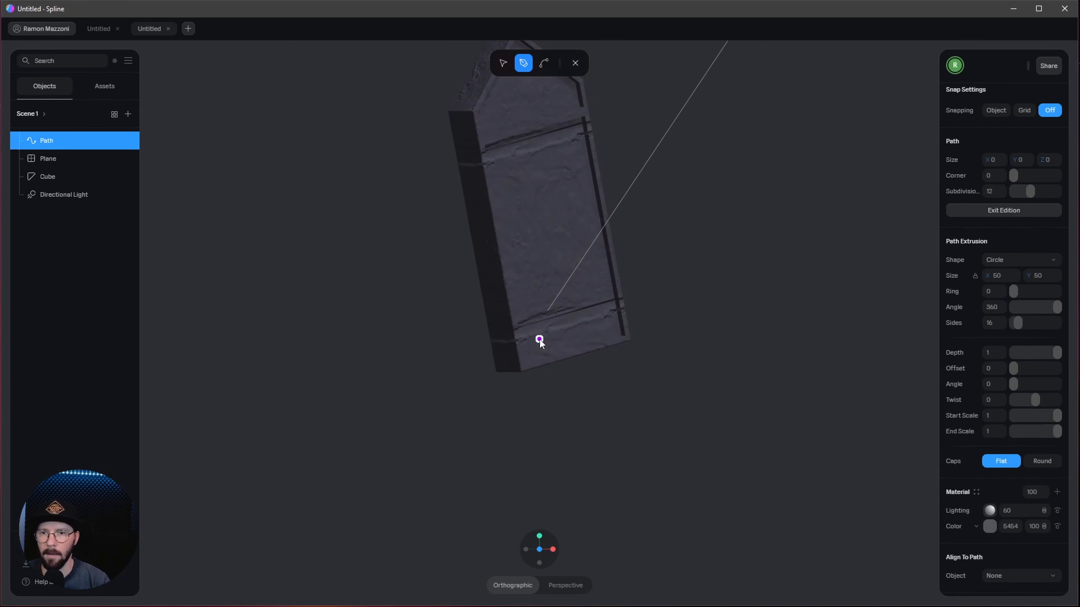
{"action": "left_click_drag", "start_coordinate": [544, 316], "coordinate": [550, 284]}
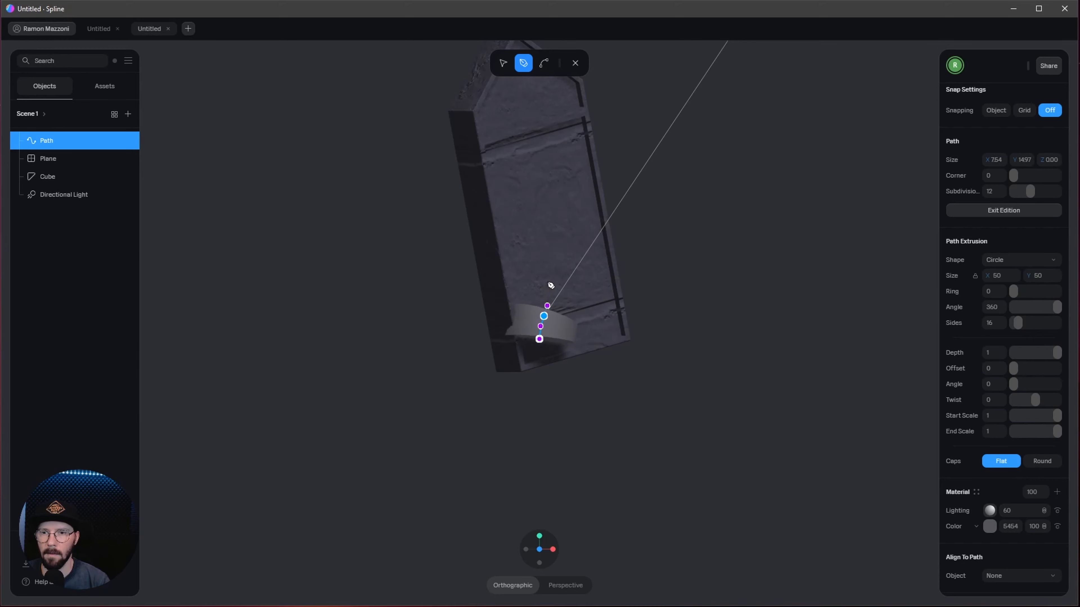
Step: Adjust the path's curve handle to bend it to about 7 by 15.3 and finish editing the path
{"action": "left_click", "coordinate": [503, 64]}
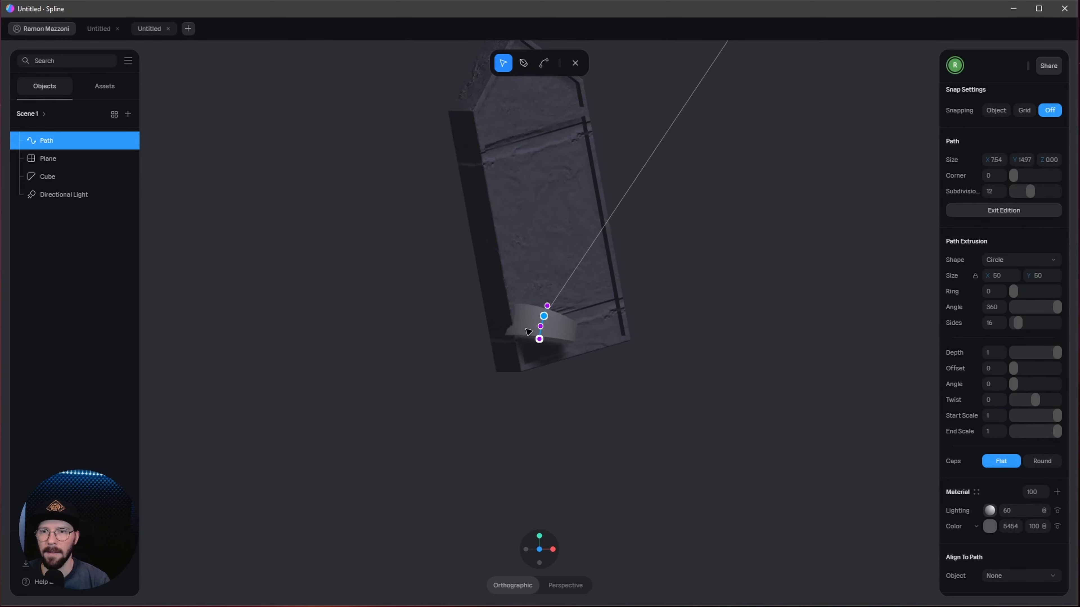
{"action": "scroll", "coordinate": [546, 313], "scroll_direction": "up", "scroll_amount": 5}
{"action": "left_click", "coordinate": [544, 311]}
{"action": "mouse_move", "coordinate": [543, 314]}
{"action": "left_mouse_down"}
{"action": "mouse_move", "coordinate": [548, 305]}
{"action": "mouse_move", "coordinate": [535, 331]}
{"action": "left_mouse_up"}
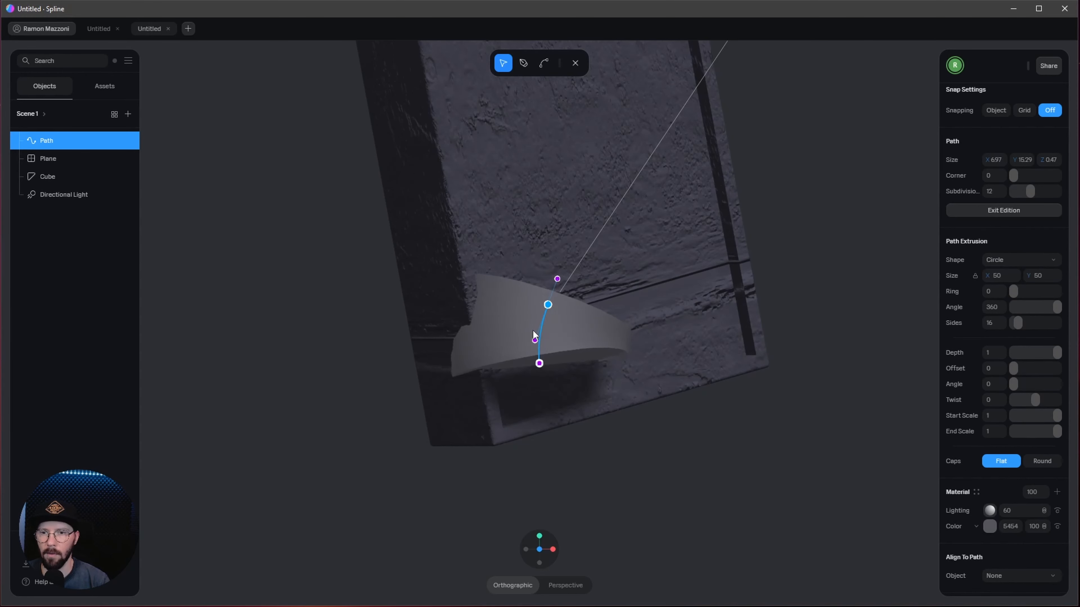
{"action": "left_click", "coordinate": [575, 63]}
Step: Hide the gabled cube and the ground plane to isolate the path
{"action": "double_click", "coordinate": [70, 158]}
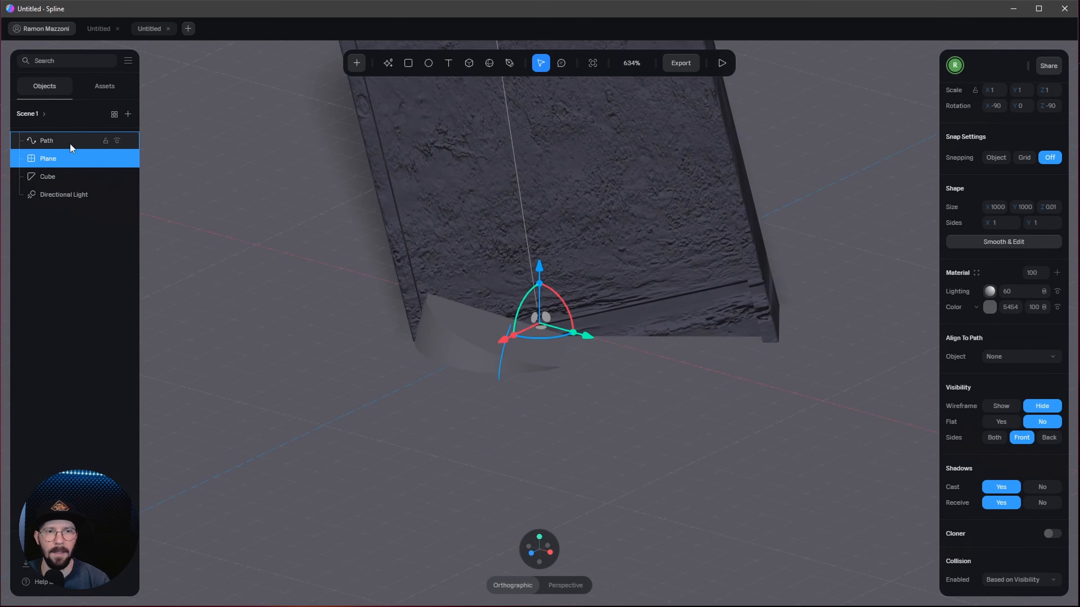
{"action": "double_click", "coordinate": [75, 177]}
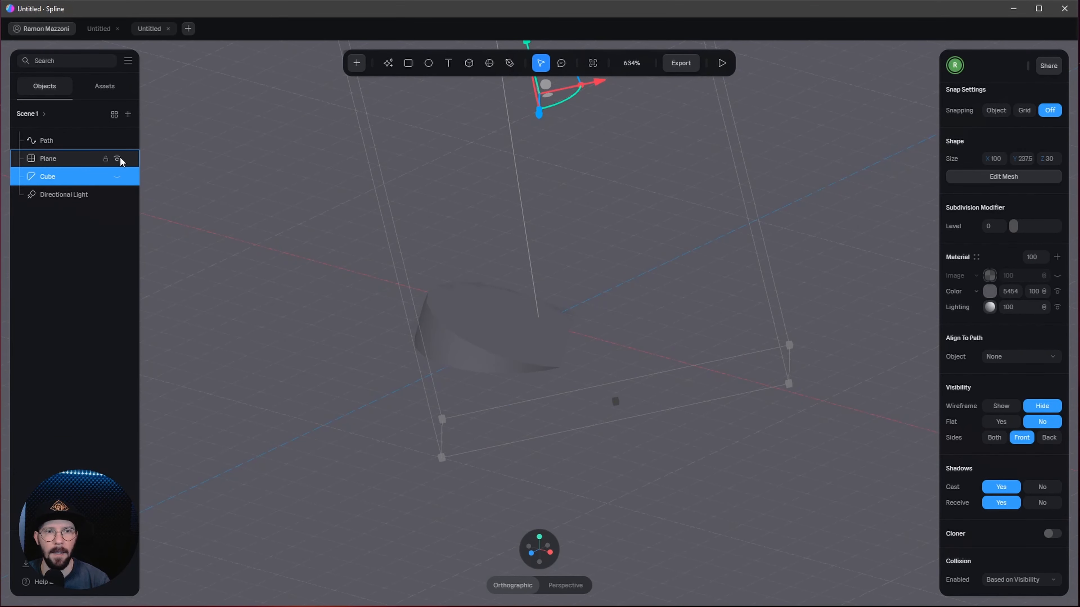
{"action": "left_click", "coordinate": [119, 158]}
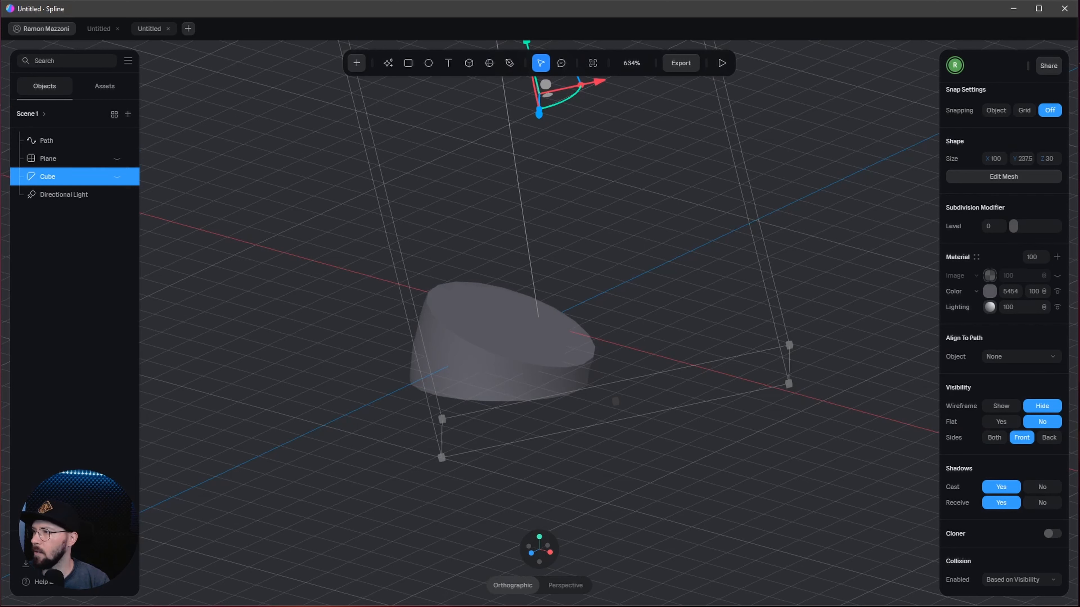
Step: Set the path's circular extrusion size to 5 by 5
{"action": "left_click", "coordinate": [68, 143]}
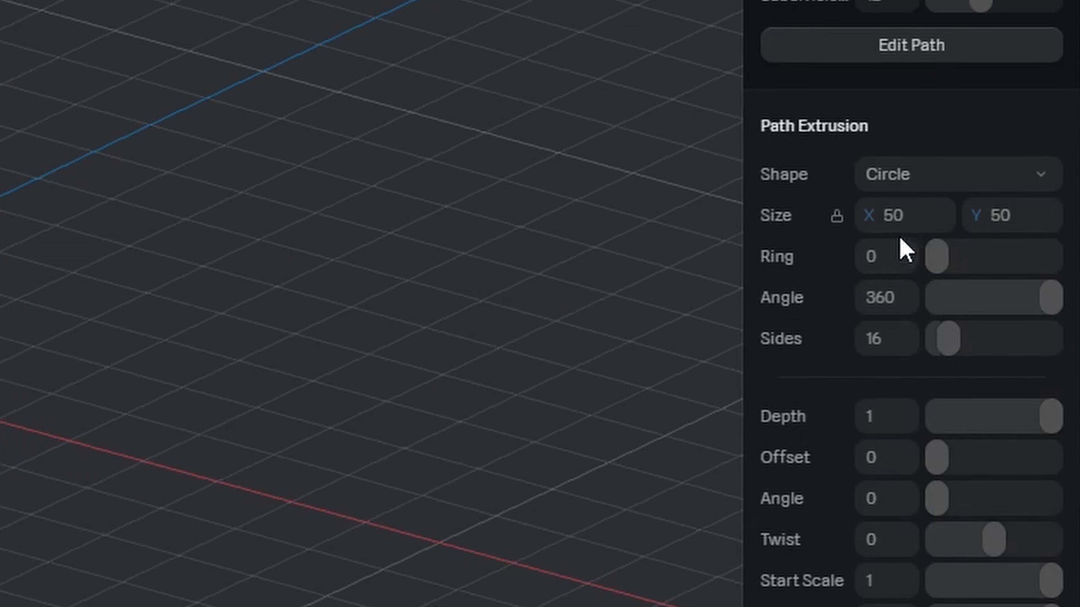
{"action": "left_click", "coordinate": [899, 228]}
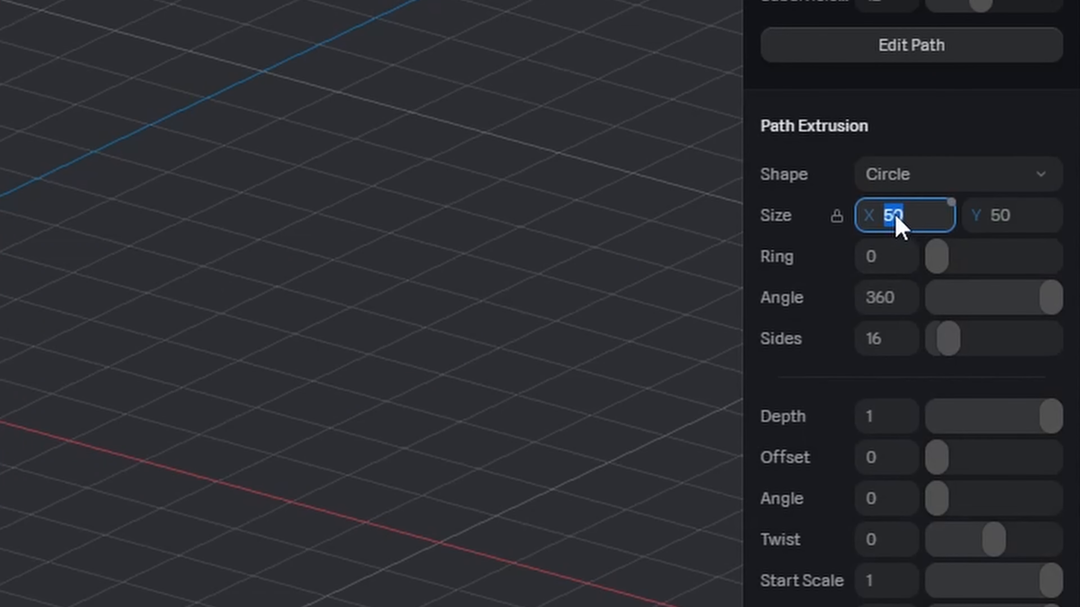
{"action": "type", "text": "5"}
{"action": "key", "text": "Return"}
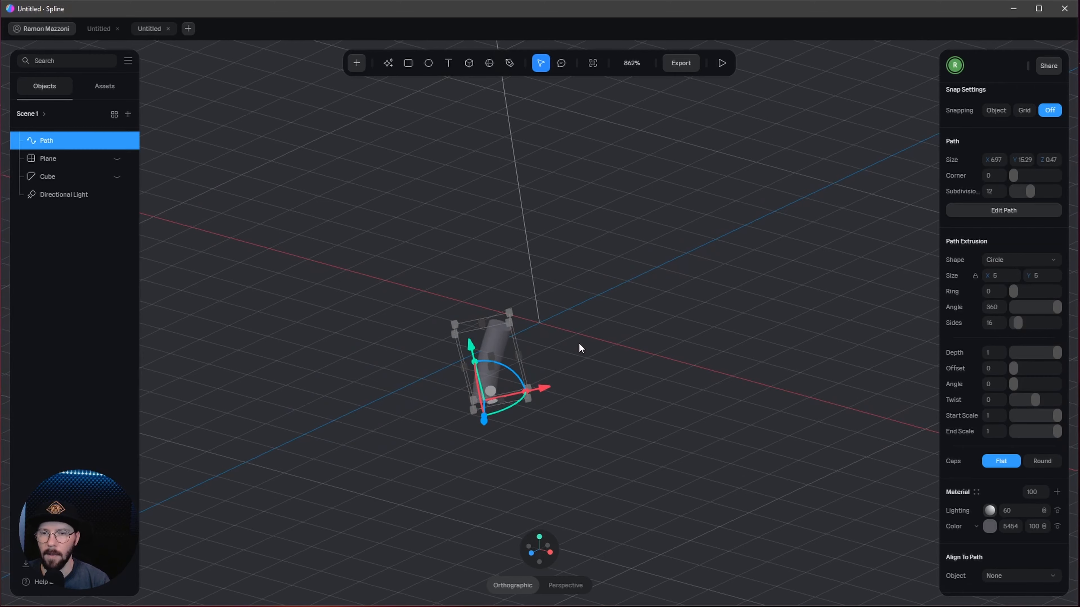
Step: From the top view, move all of the path's points so its base lies on the object's light target at the scene origin
{"action": "right_click_drag", "start_coordinate": [579, 347], "coordinate": [657, 386]}
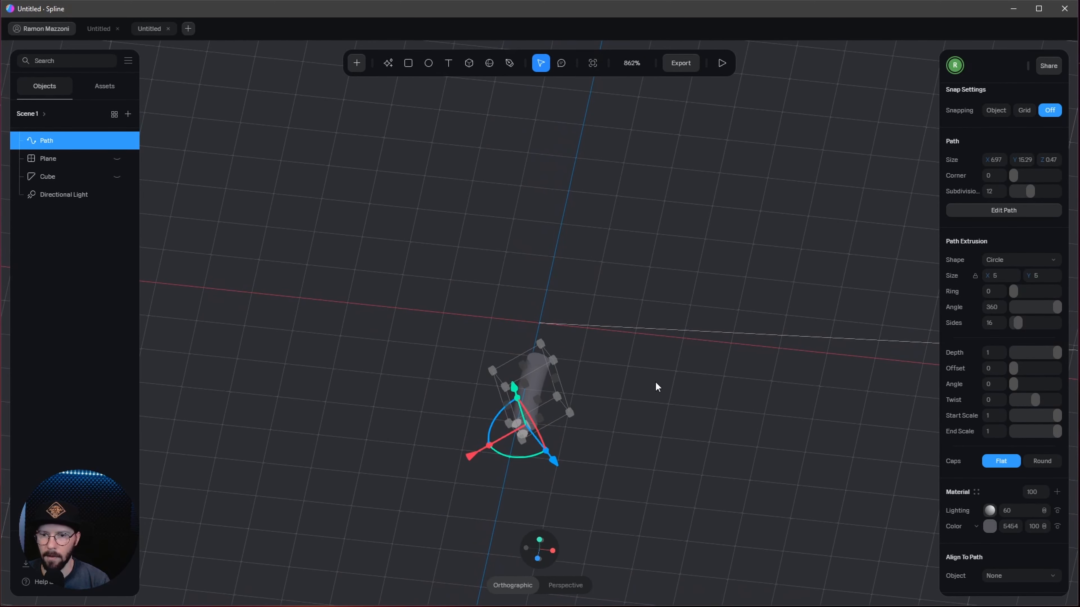
{"action": "left_click", "coordinate": [1022, 212]}
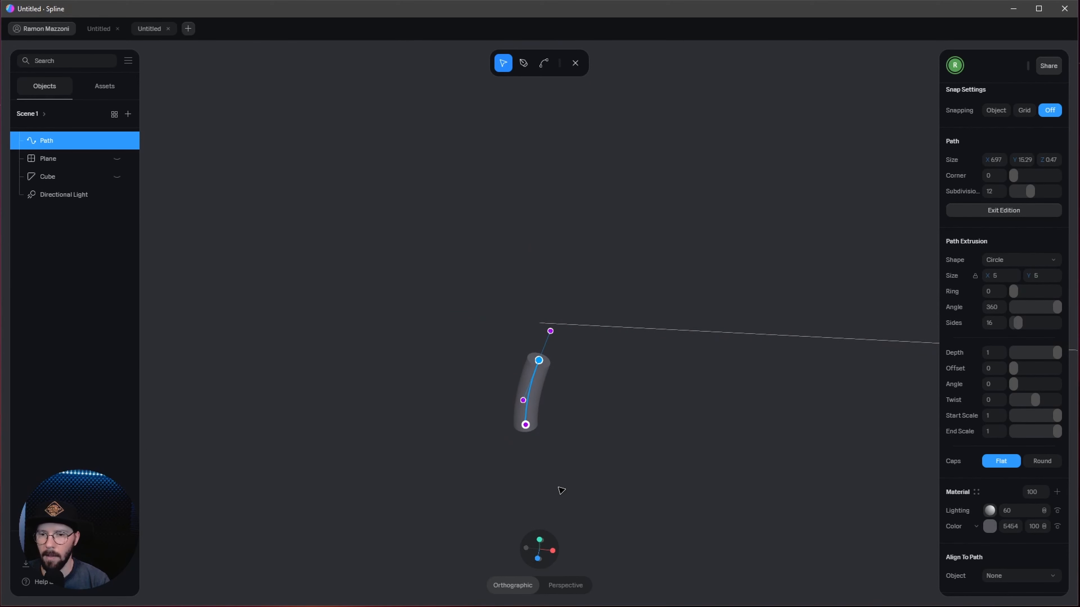
{"action": "left_click", "coordinate": [540, 541]}
{"action": "left_click_drag", "start_coordinate": [587, 480], "coordinate": [540, 319]}
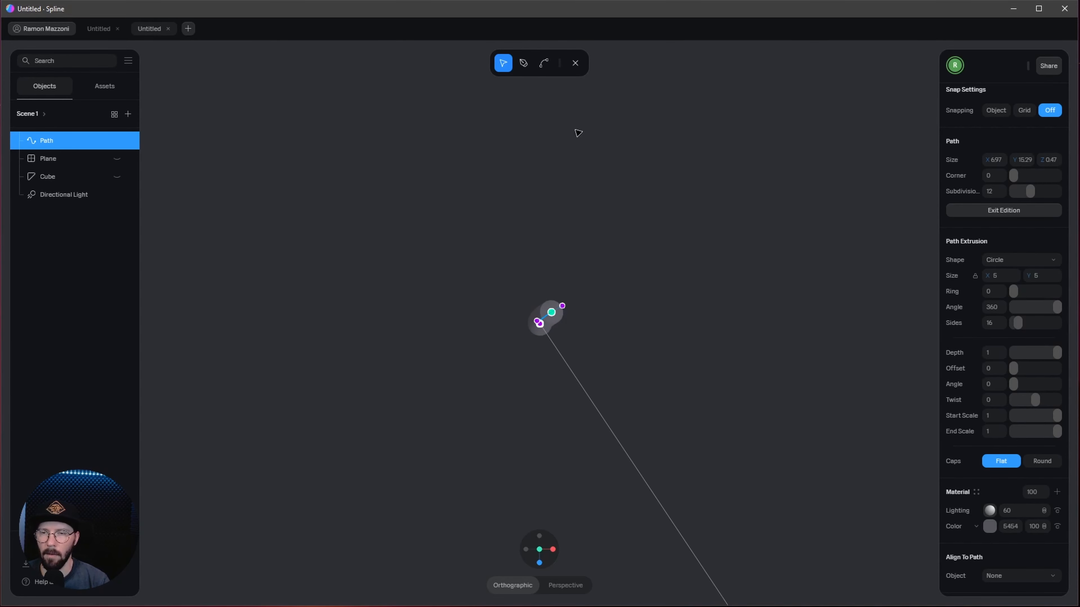
{"action": "left_click", "coordinate": [575, 63]}
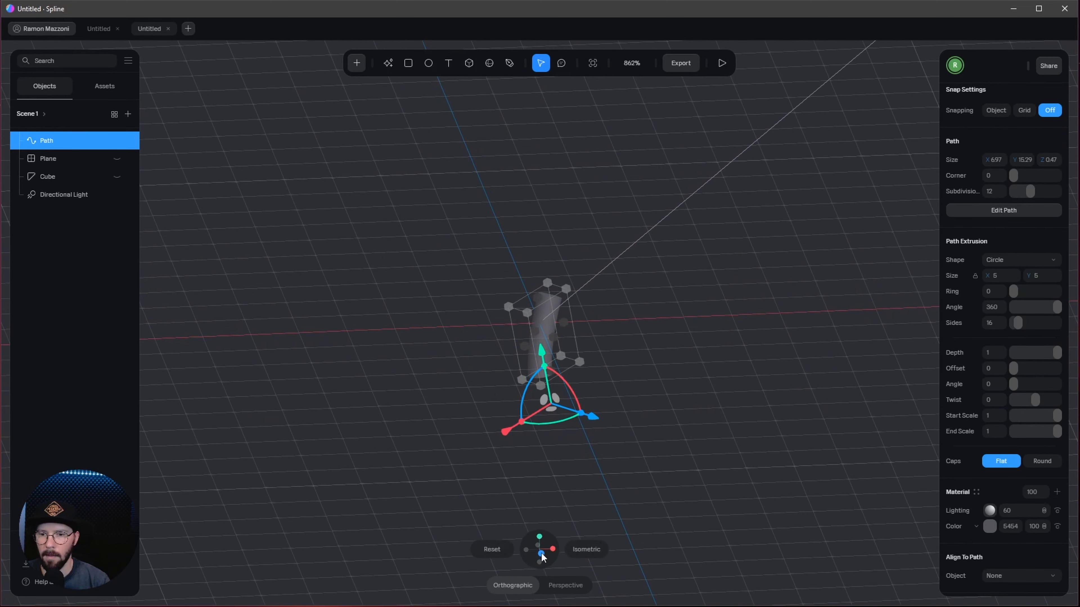
Step: From the front view, raise all of the path's points so its base sits at the origin's height
{"action": "left_click", "coordinate": [541, 553]}
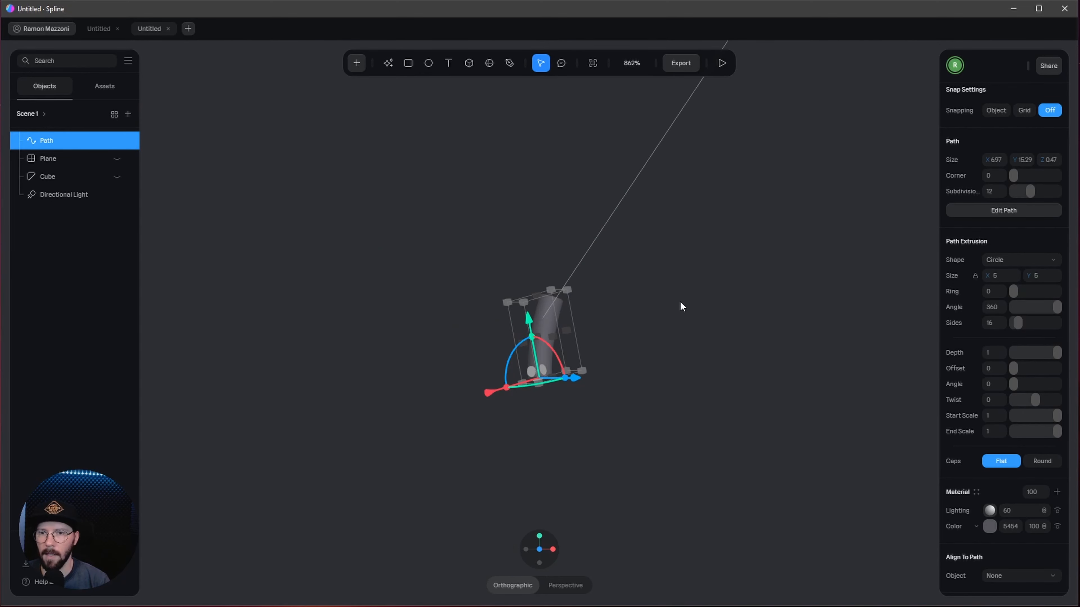
{"action": "left_click", "coordinate": [1015, 209]}
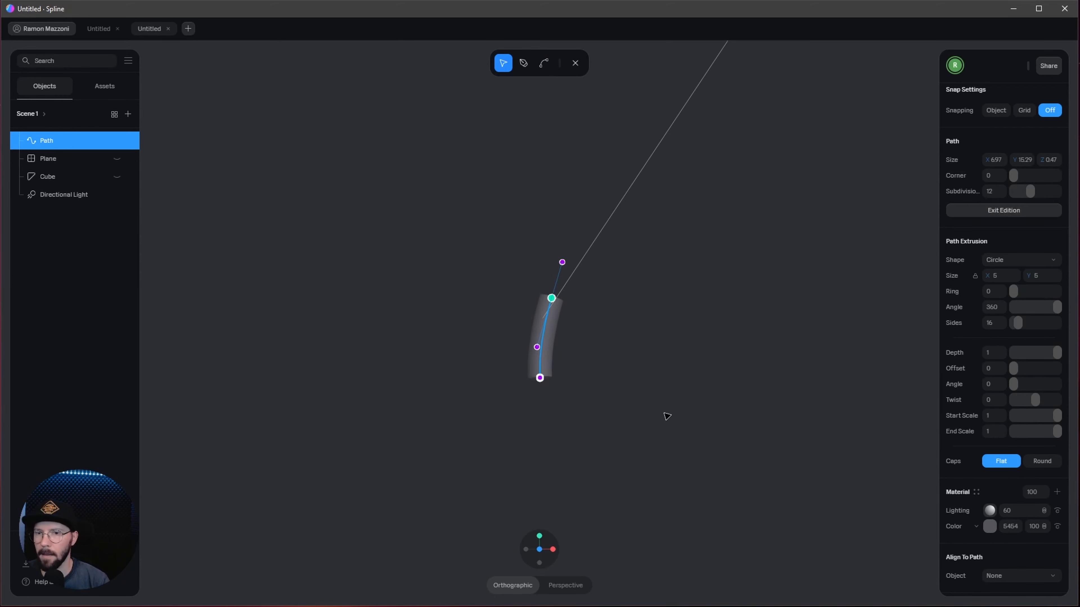
{"action": "left_click_drag", "start_coordinate": [633, 424], "coordinate": [521, 282]}
{"action": "left_click_drag", "start_coordinate": [539, 377], "coordinate": [539, 313]}
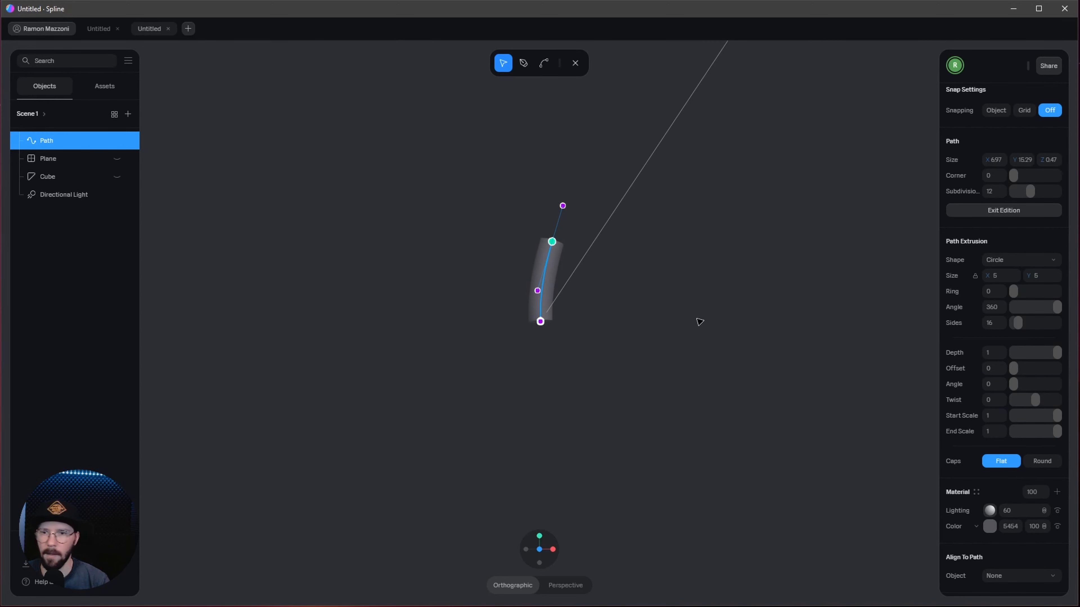
{"action": "left_click", "coordinate": [574, 64]}
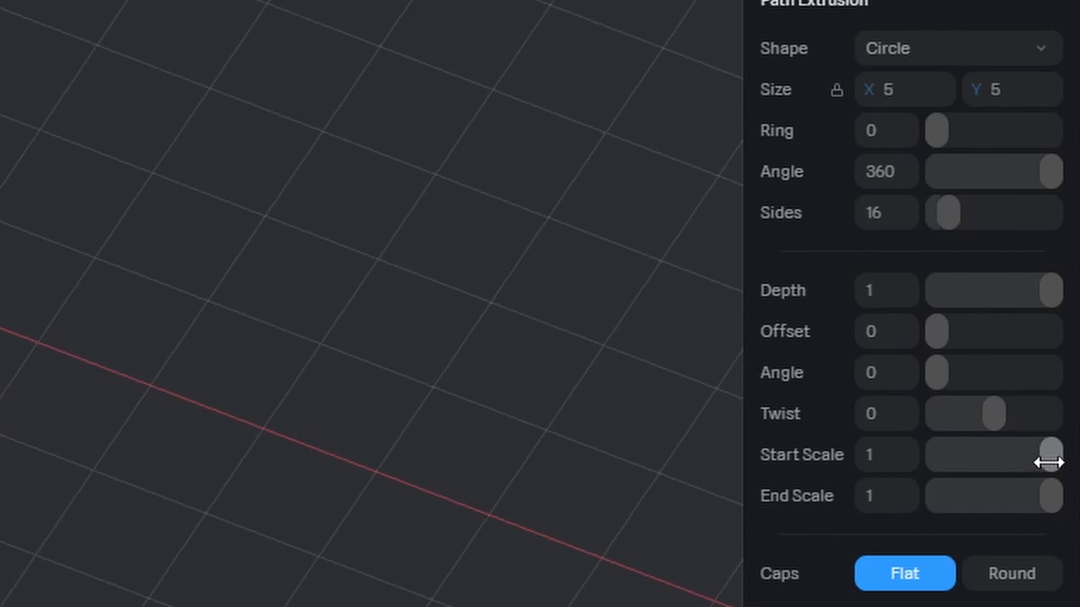
Step: Taper the path extrusion into a grass-like blade with a start scale of 0.22 and an end scale of 0
{"action": "left_click_drag", "start_coordinate": [1049, 462], "coordinate": [967, 463]}
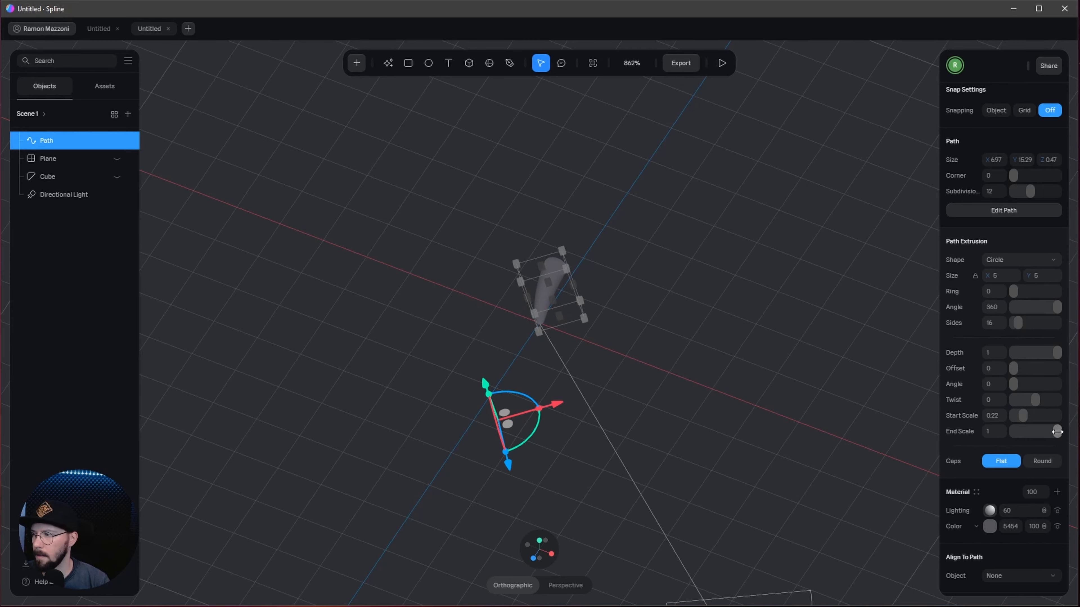
{"action": "left_click_drag", "start_coordinate": [1057, 432], "coordinate": [977, 435]}
{"action": "scroll", "coordinate": [650, 319], "scroll_direction": "up", "scroll_amount": 5}
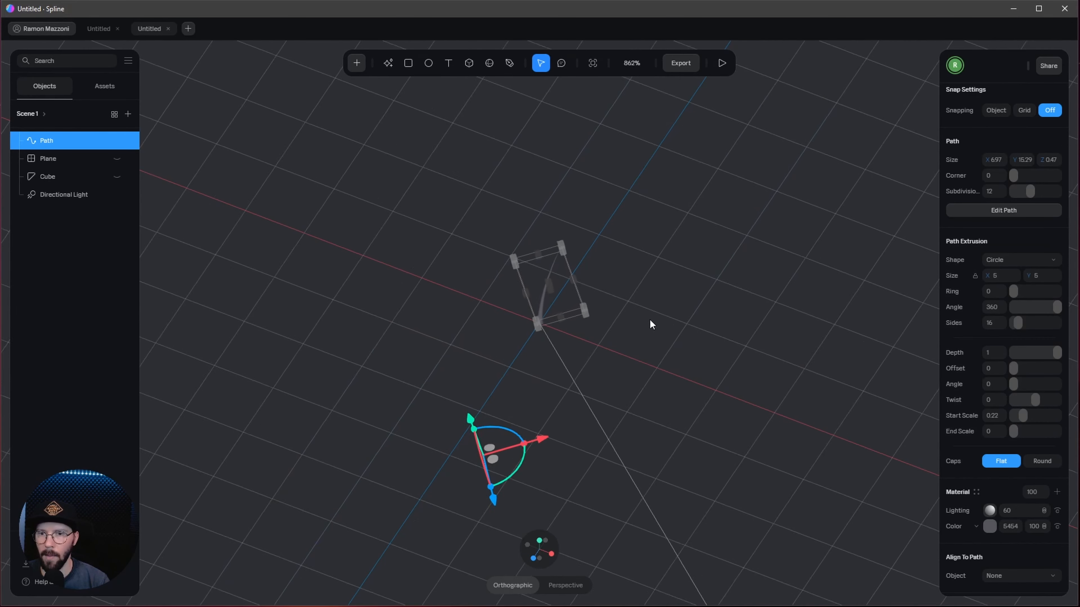
{"action": "left_click_drag", "start_coordinate": [656, 331], "coordinate": [680, 321], "text": "alt"}
{"action": "left_click", "coordinate": [653, 364]}
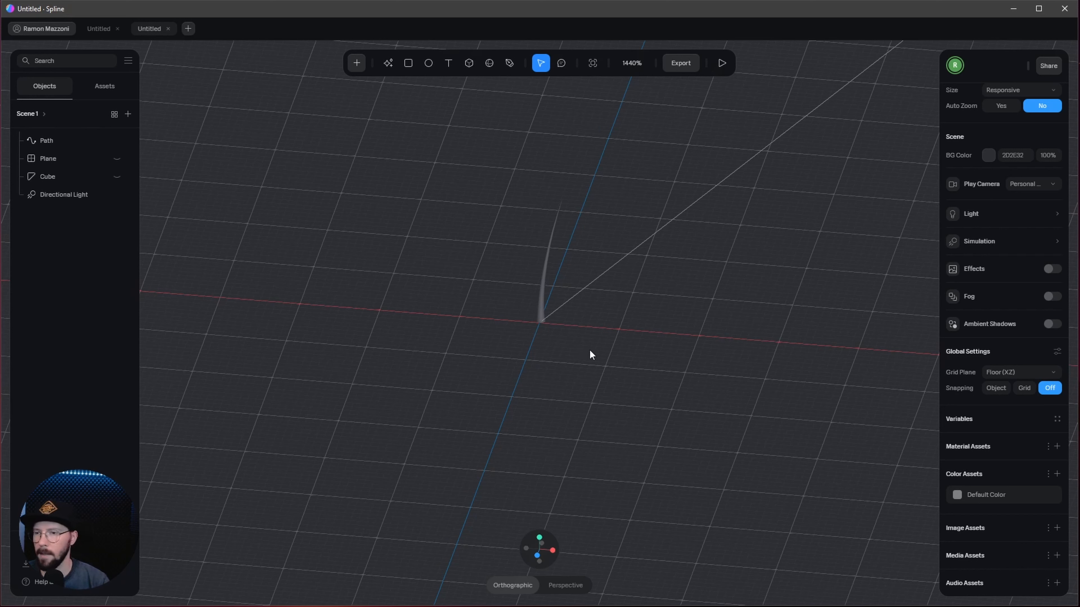
Step: Enable a cloner on the grass blade path and set its type to Grid
{"action": "left_click", "coordinate": [541, 308]}
{"action": "scroll", "coordinate": [979, 343], "scroll_direction": "down", "scroll_amount": 7}
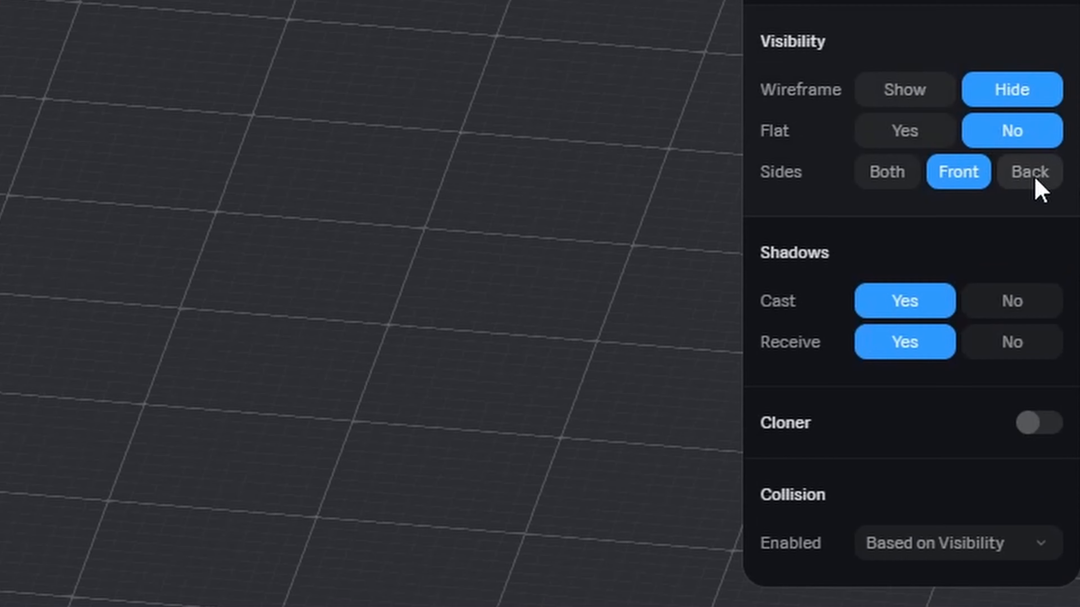
{"action": "left_click", "coordinate": [1037, 424]}
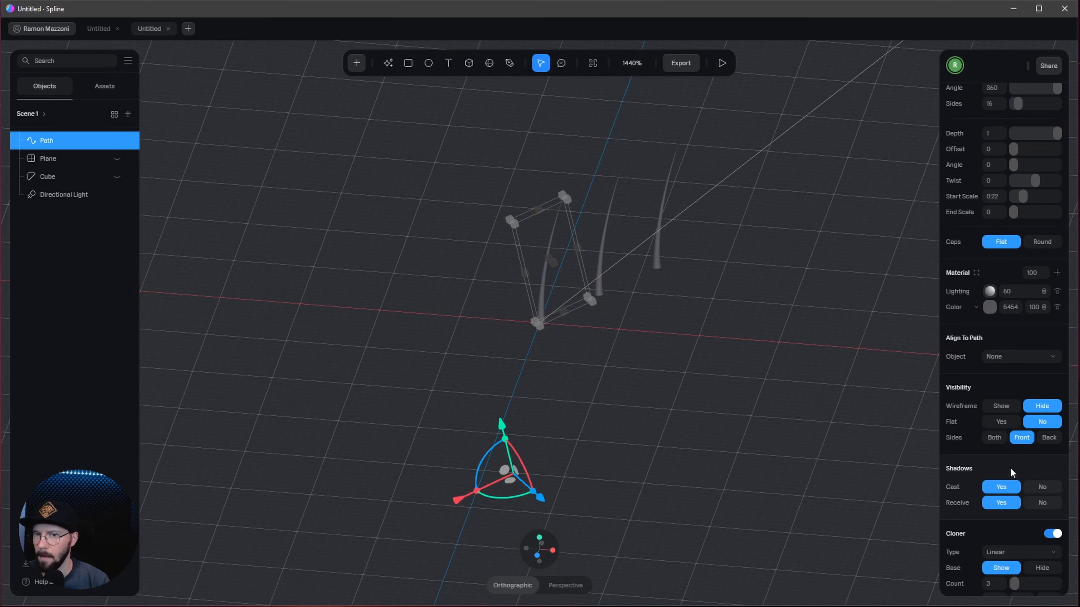
{"action": "scroll", "coordinate": [1011, 473], "scroll_direction": "down", "scroll_amount": 3}
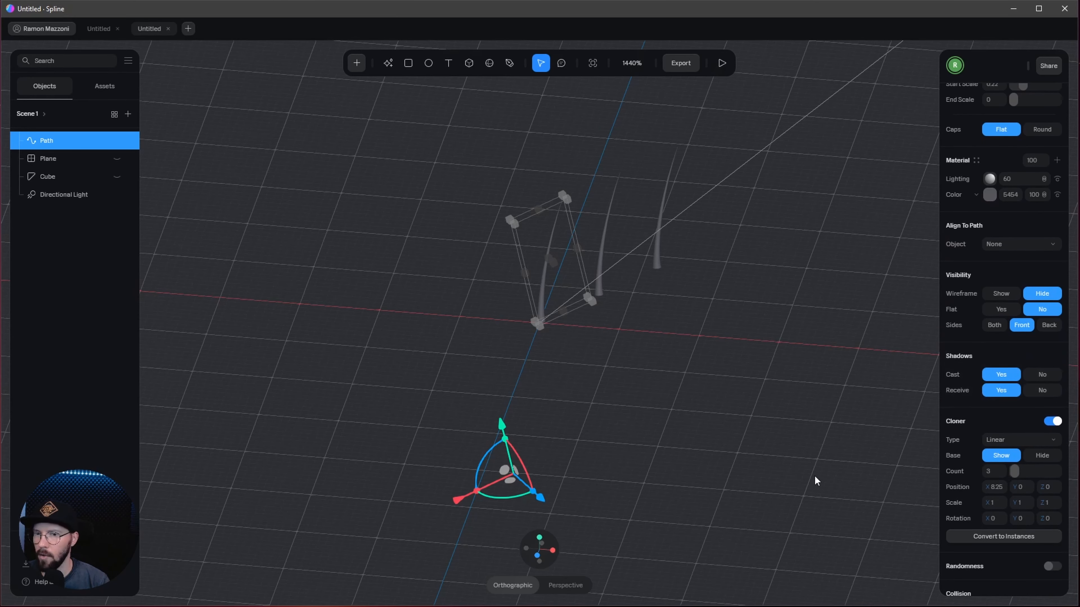
{"action": "left_click", "coordinate": [1029, 442]}
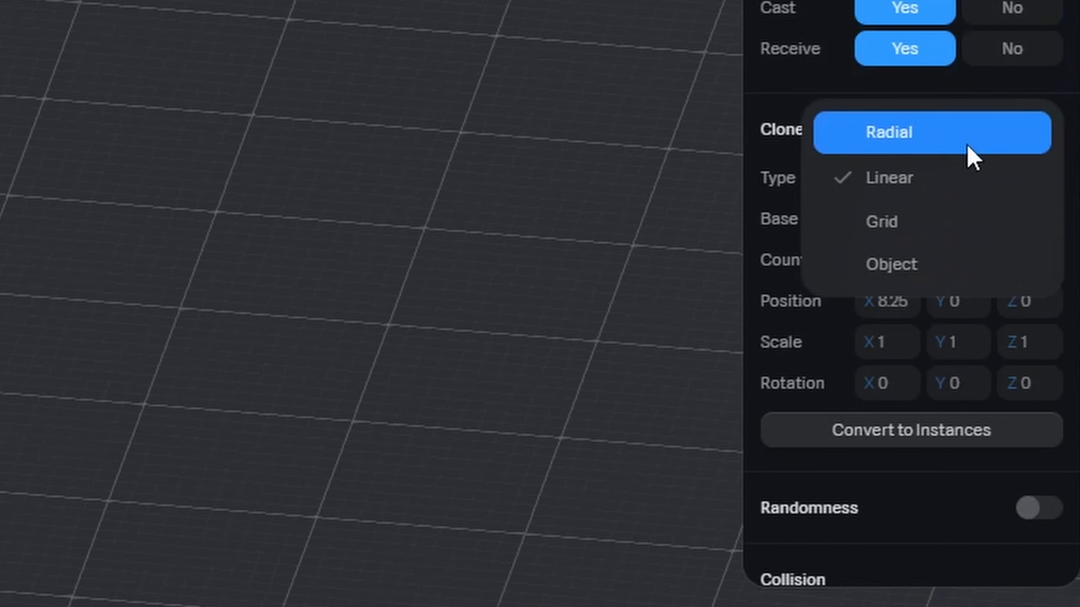
{"action": "left_click", "coordinate": [942, 232]}
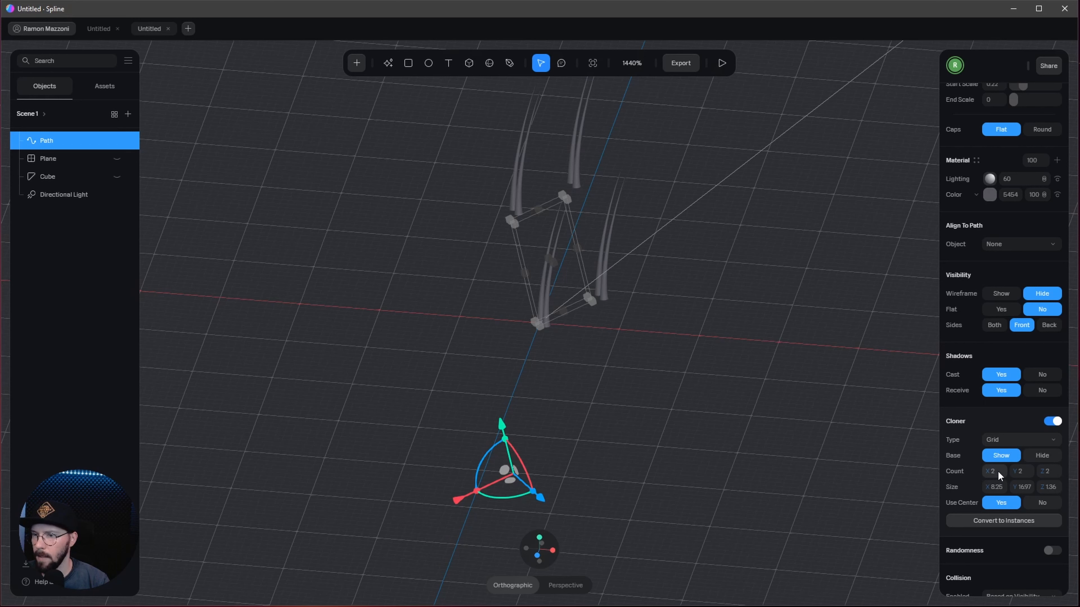
Step: Set the grid cloner's count to 50 in X, 1 in Y and 50 in Z
{"action": "left_click", "coordinate": [1000, 473]}
{"action": "type", "text": "5"}
{"action": "type", "text": "0"}
{"action": "key", "text": "Tab"}
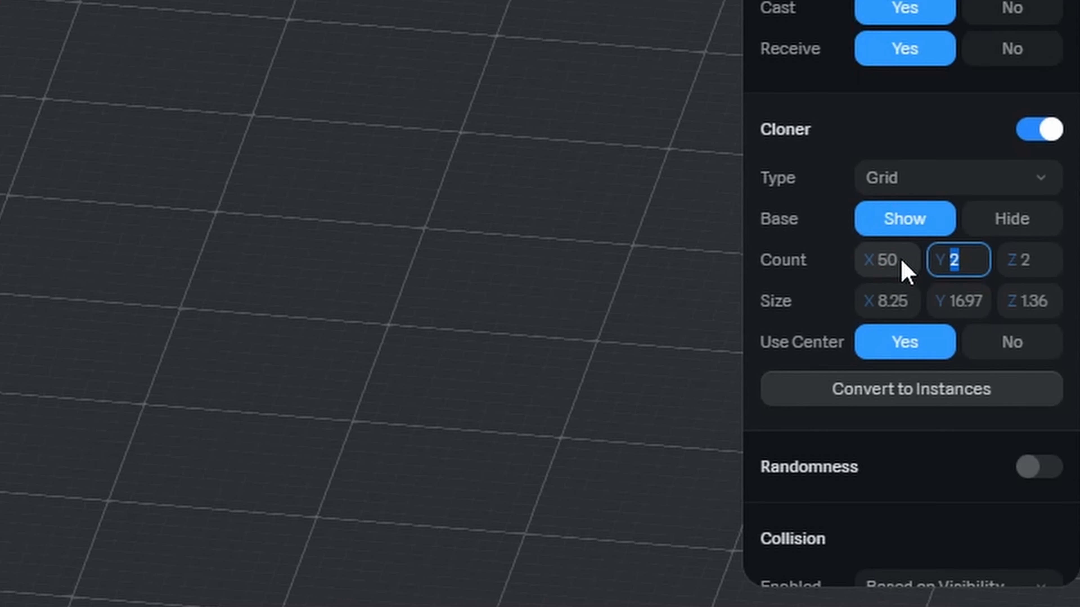
{"action": "type", "text": "1"}
{"action": "key", "text": "Tab"}
{"action": "type", "text": "5"}
{"action": "type", "text": "0"}
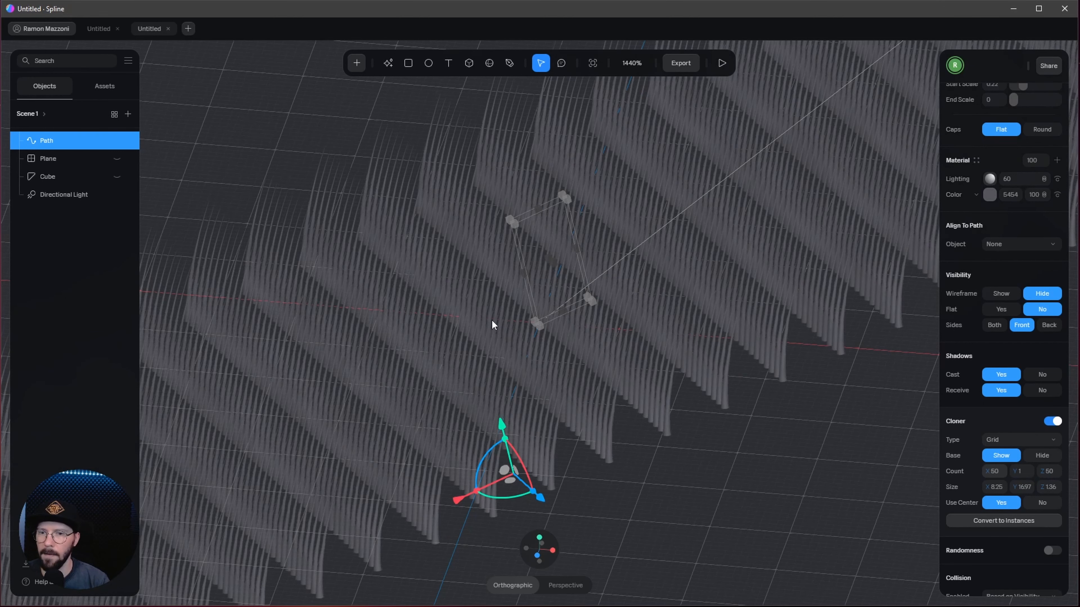
Step: Reset the blade path's Y and Z rotation to 0
{"action": "scroll", "coordinate": [591, 301], "scroll_direction": "down", "scroll_amount": 3}
{"action": "mouse_move", "coordinate": [642, 354]}
{"action": "left_mouse_down", "text": "alt"}
{"action": "mouse_move", "coordinate": [683, 341]}
{"action": "mouse_move", "coordinate": [624, 334]}
{"action": "mouse_move", "coordinate": [627, 351]}
{"action": "left_mouse_up", "text": "alt"}
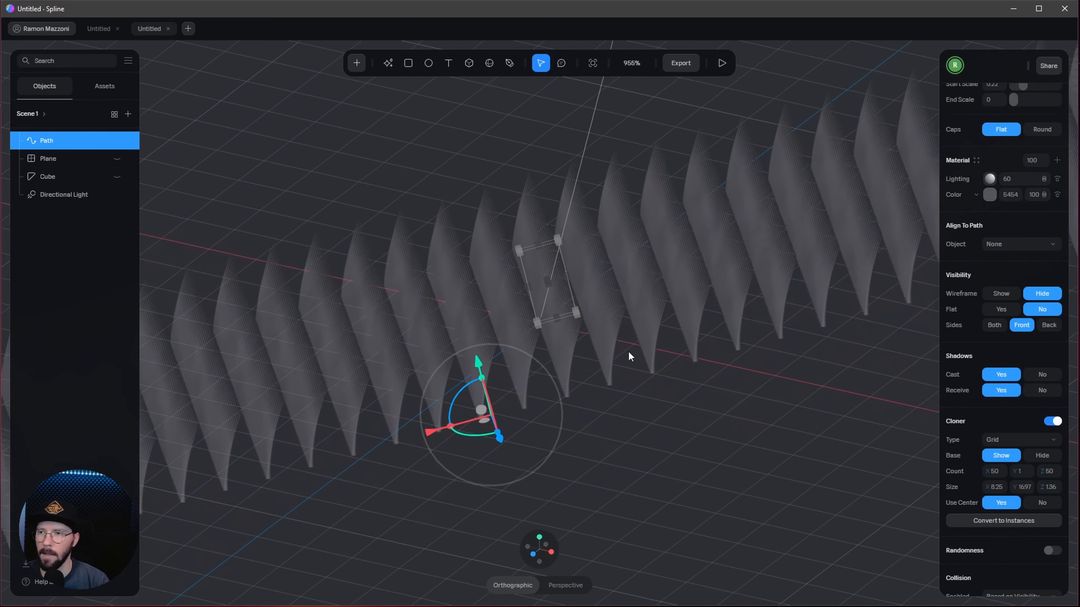
{"action": "scroll", "coordinate": [1033, 238], "scroll_direction": "up", "scroll_amount": 5}
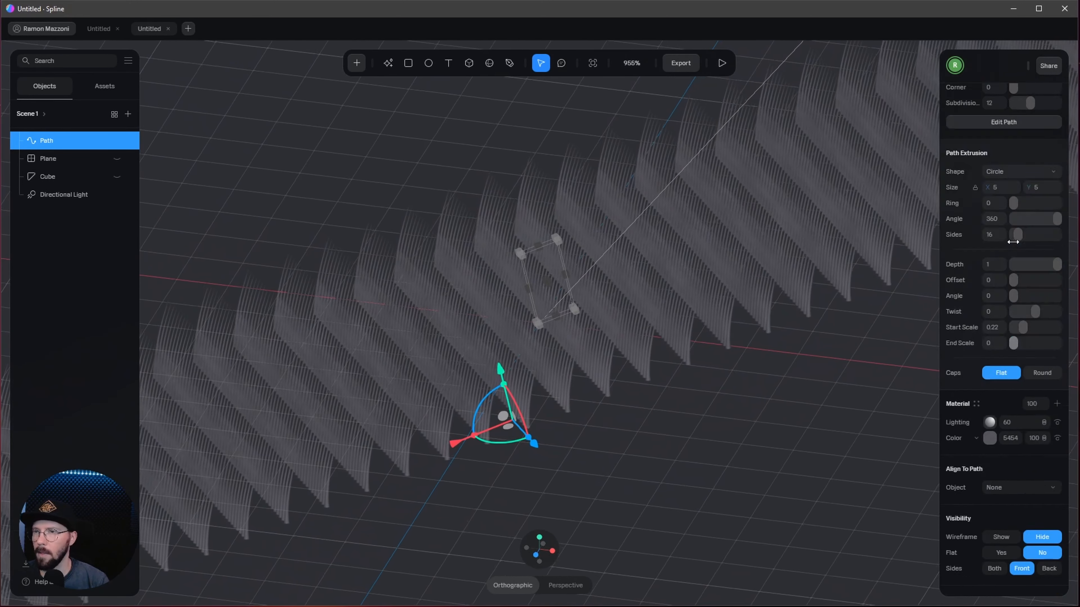
{"action": "scroll", "coordinate": [1013, 242], "scroll_direction": "up", "scroll_amount": 5}
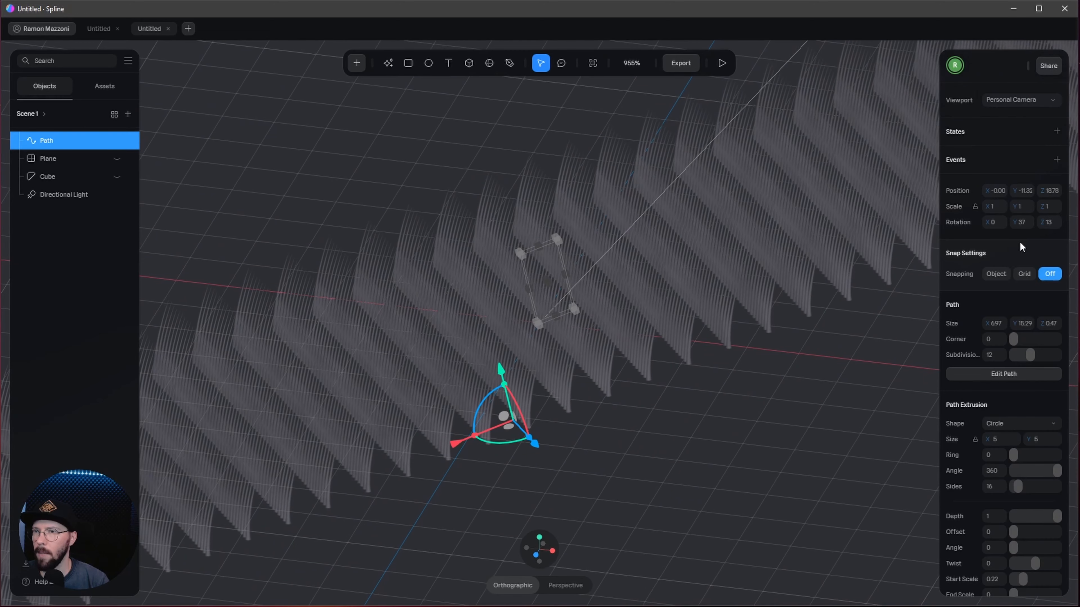
{"action": "left_click", "coordinate": [1021, 224]}
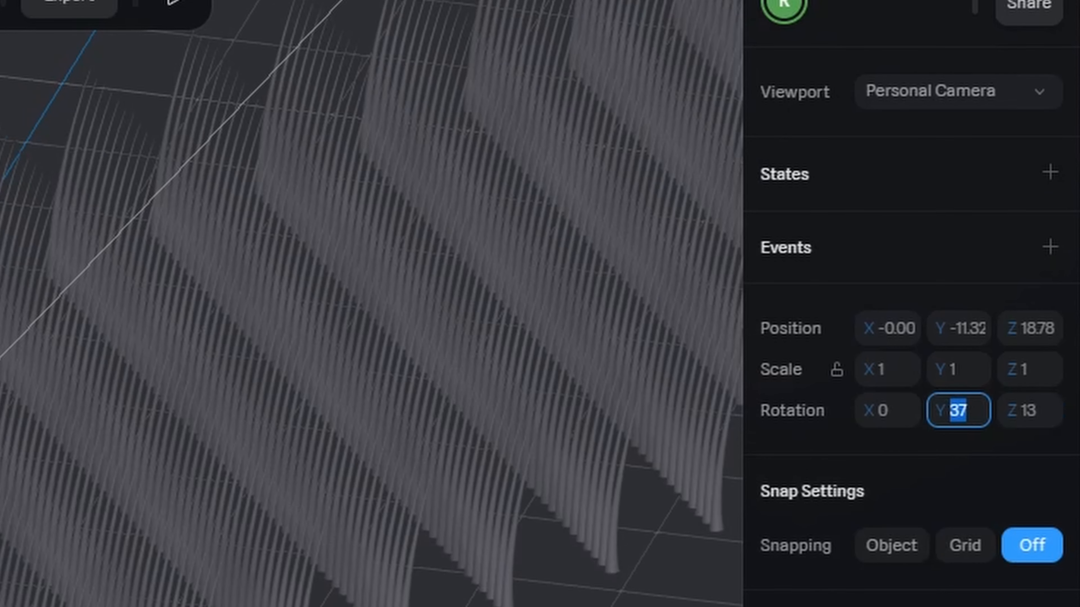
{"action": "type", "text": "0"}
{"action": "key", "text": "Return"}
{"action": "left_click", "coordinate": [1030, 411]}
{"action": "type", "text": "0"}
{"action": "key", "text": "Return"}
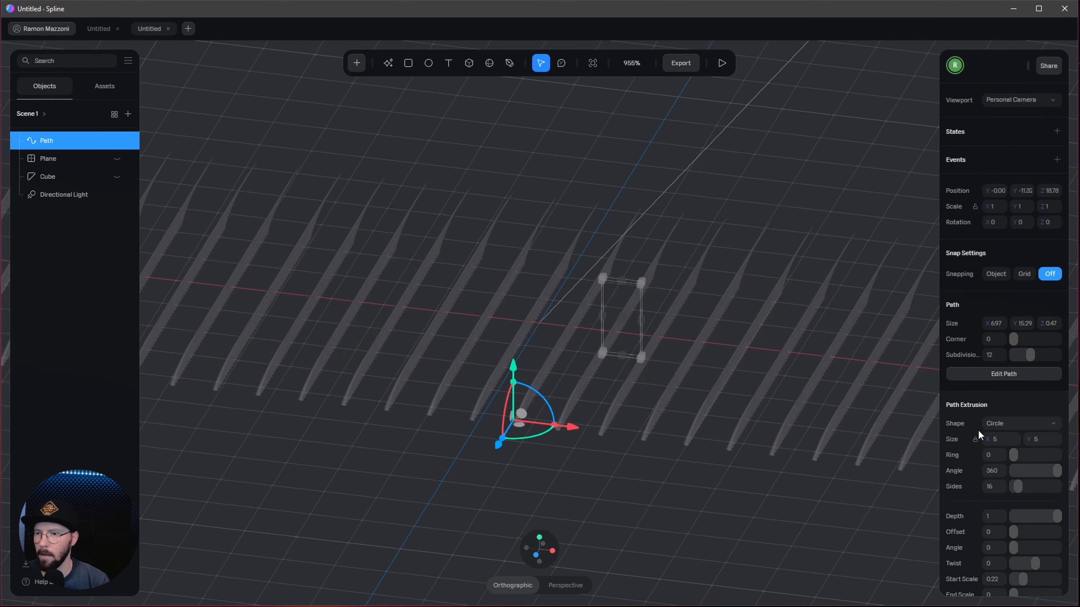
Step: Set the grid cloner's size to 5 in X, 10 in Y and 5 in Z
{"action": "scroll", "coordinate": [978, 429], "scroll_direction": "down", "scroll_amount": 6}
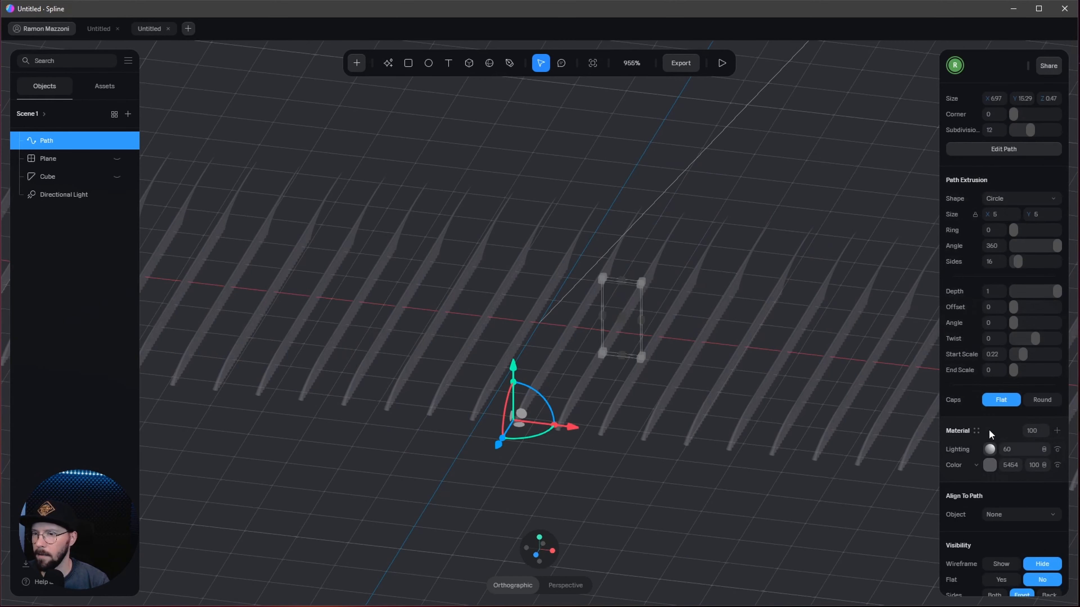
{"action": "scroll", "coordinate": [1024, 343], "scroll_direction": "down", "scroll_amount": 5}
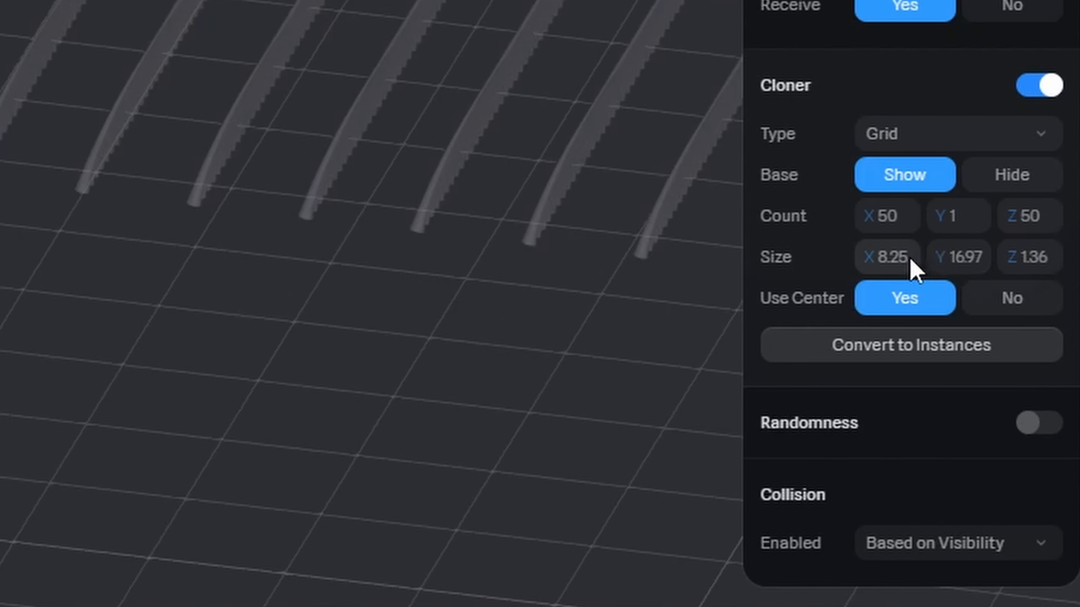
{"action": "left_click", "coordinate": [909, 262]}
{"action": "type", "text": "5"}
{"action": "key", "text": "Tab"}
{"action": "type", "text": "10"}
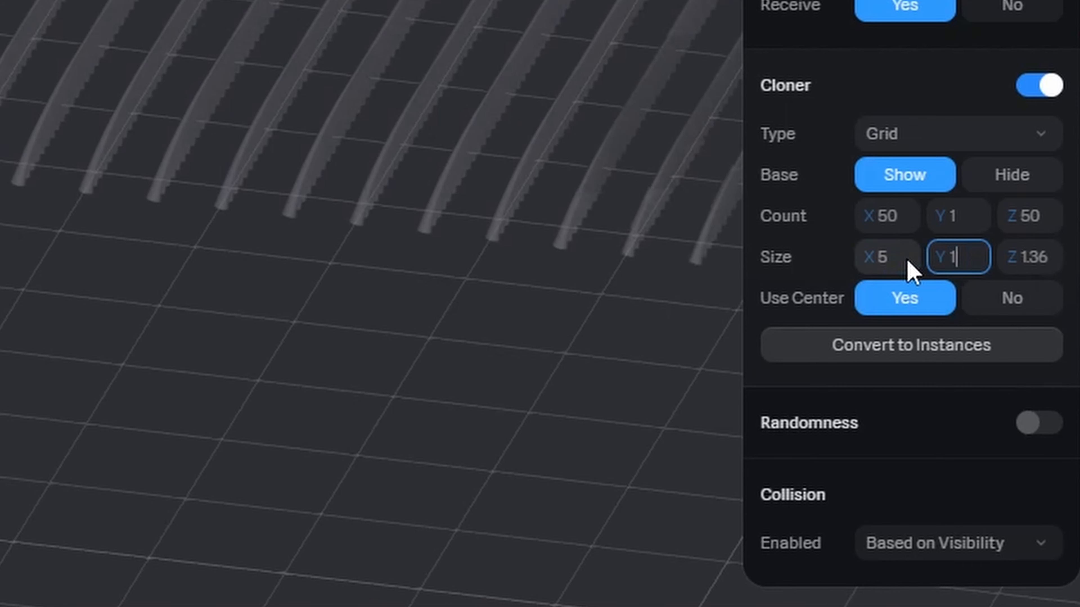
{"action": "key", "text": "Tab"}
{"action": "type", "text": "5"}
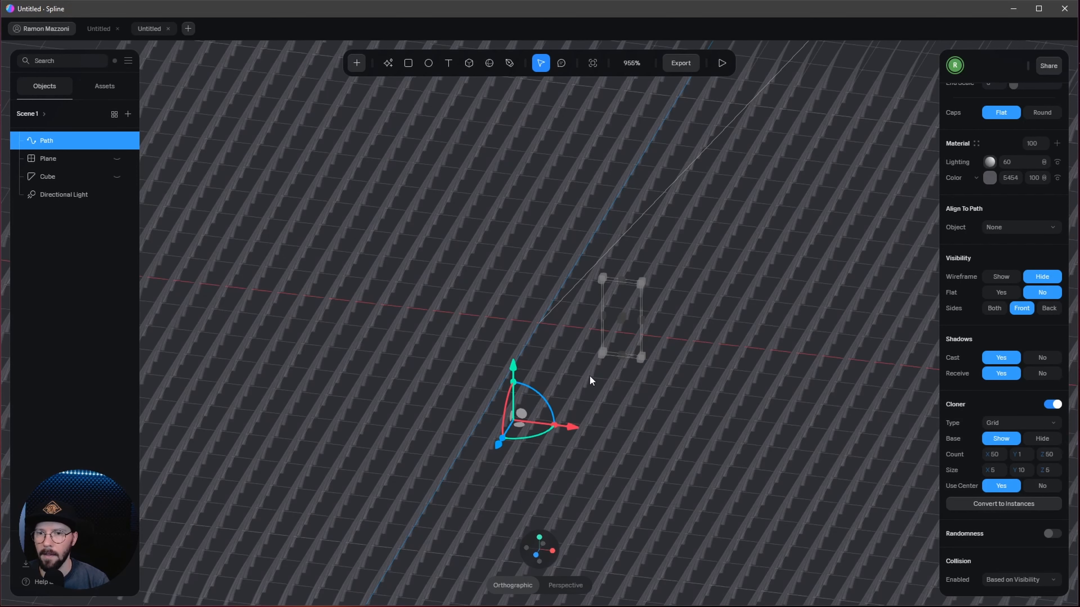
Step: Unhide the gabled cube to check it against the field of cloned grass blades
{"action": "scroll", "coordinate": [590, 376], "scroll_direction": "down", "scroll_amount": 5}
{"action": "scroll", "coordinate": [595, 377], "scroll_direction": "up", "scroll_amount": 3}
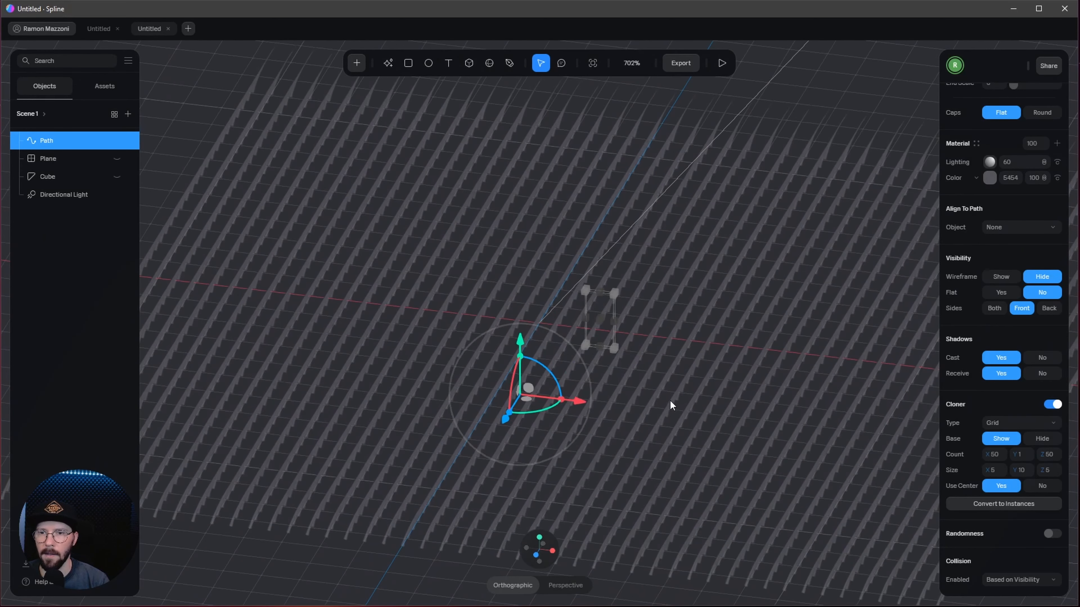
{"action": "left_click_drag", "start_coordinate": [671, 401], "coordinate": [659, 406], "text": "alt"}
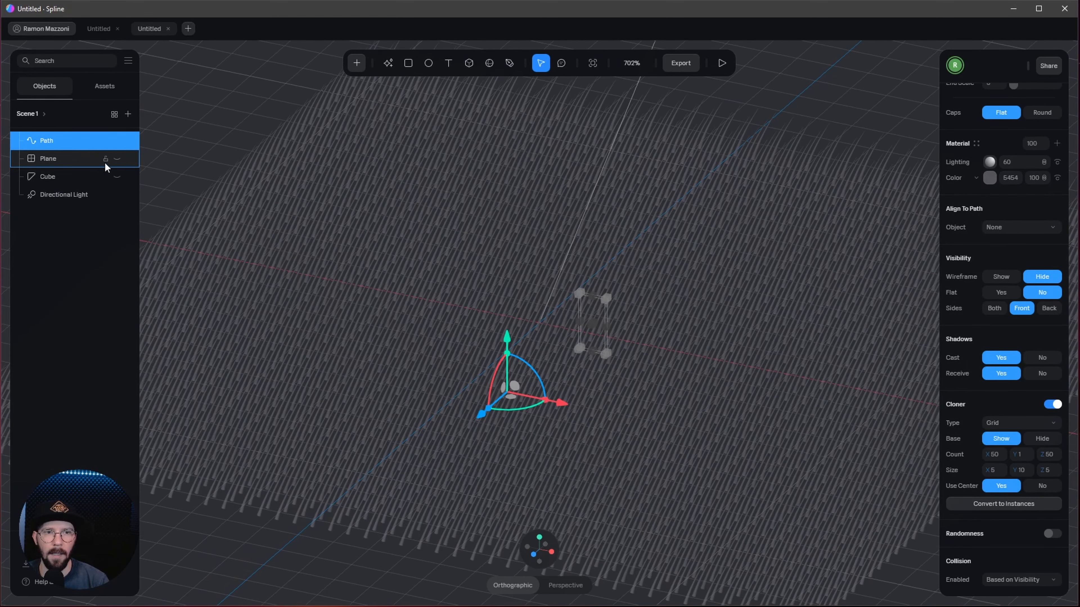
{"action": "left_click", "coordinate": [117, 176]}
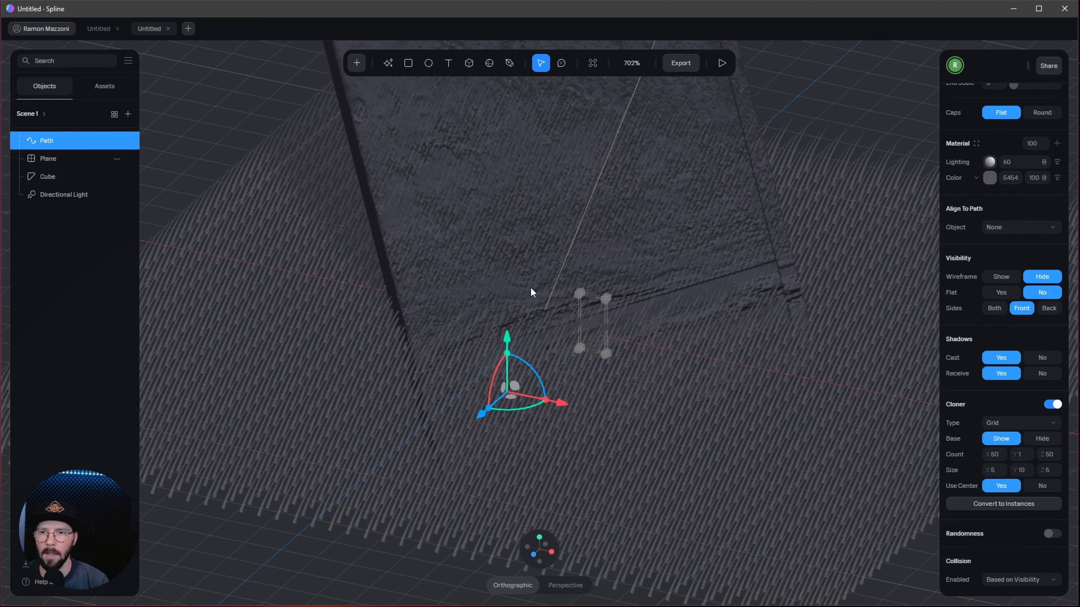
{"action": "scroll", "coordinate": [529, 287], "scroll_direction": "down", "scroll_amount": 8}
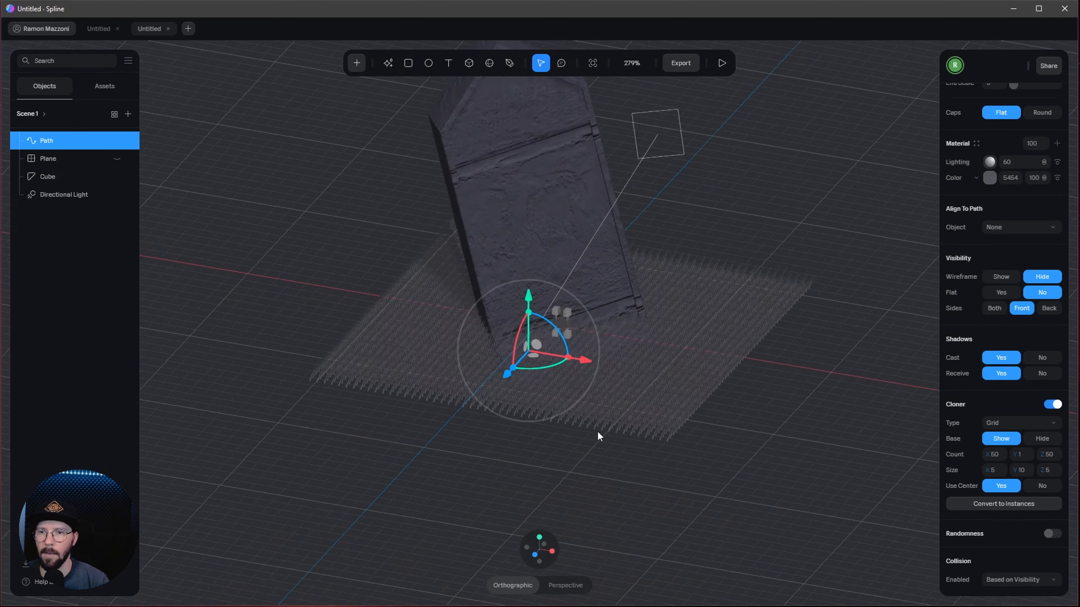